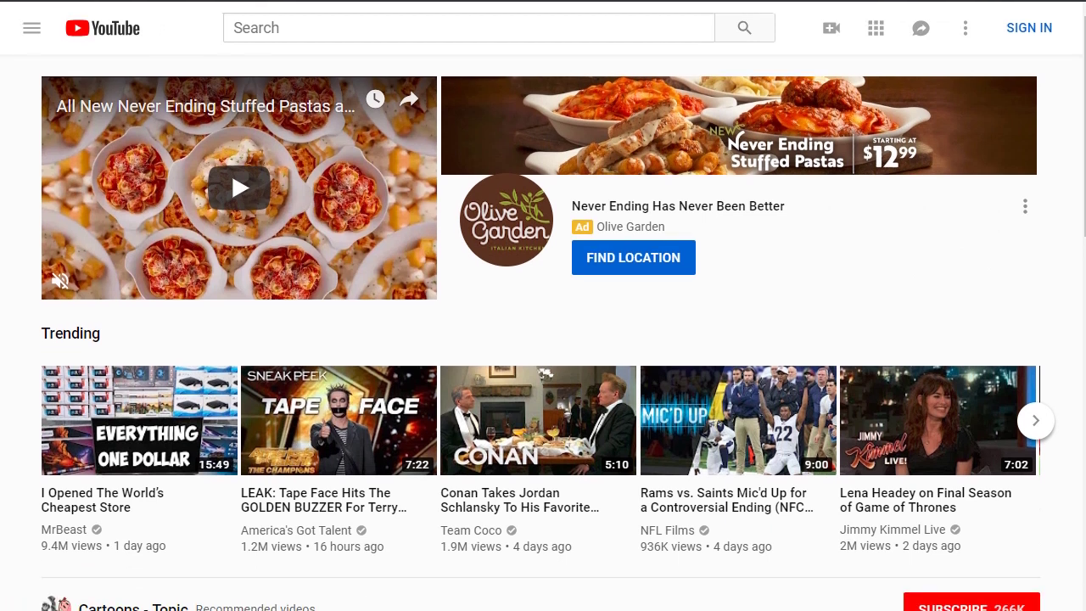
Search YouTube for "instant pot".
left_click(257, 77)
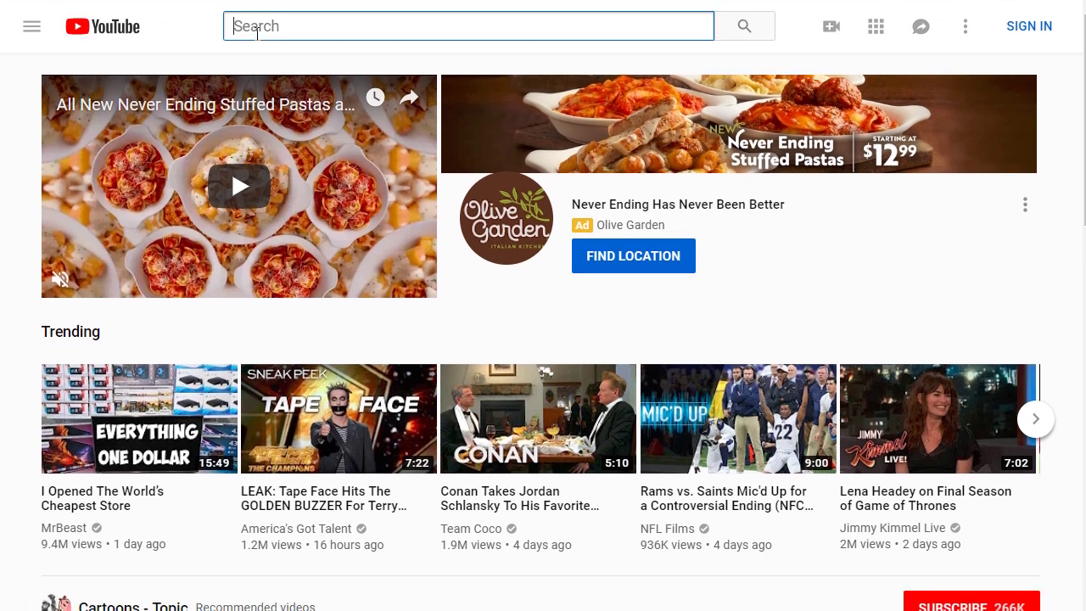
type("instant pot")
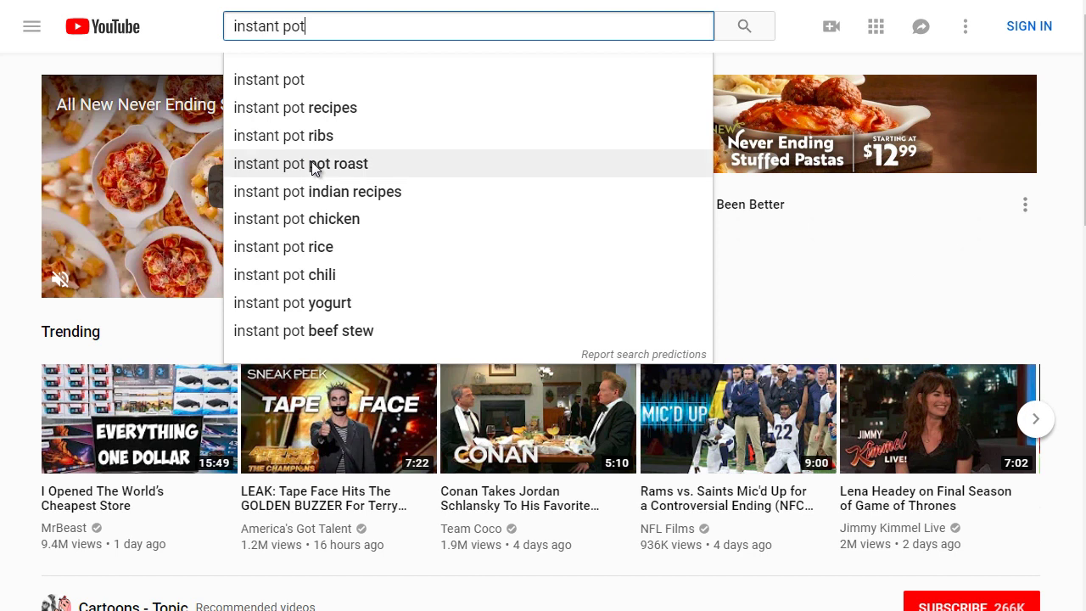
left_click(309, 82)
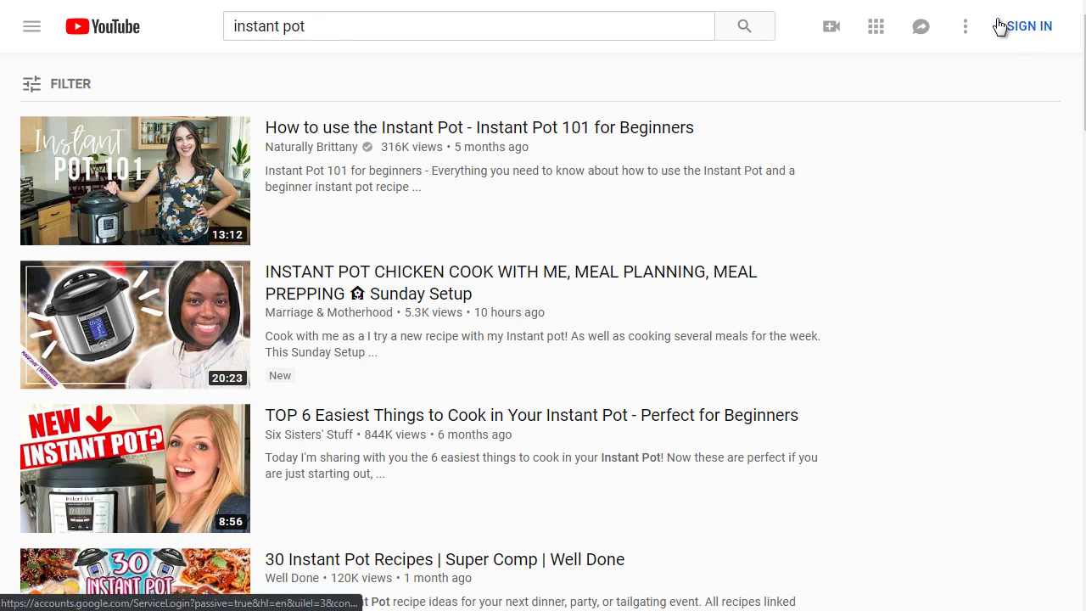
Open the first three video results for the search in separate new tabs.
mouse_move(449, 143)
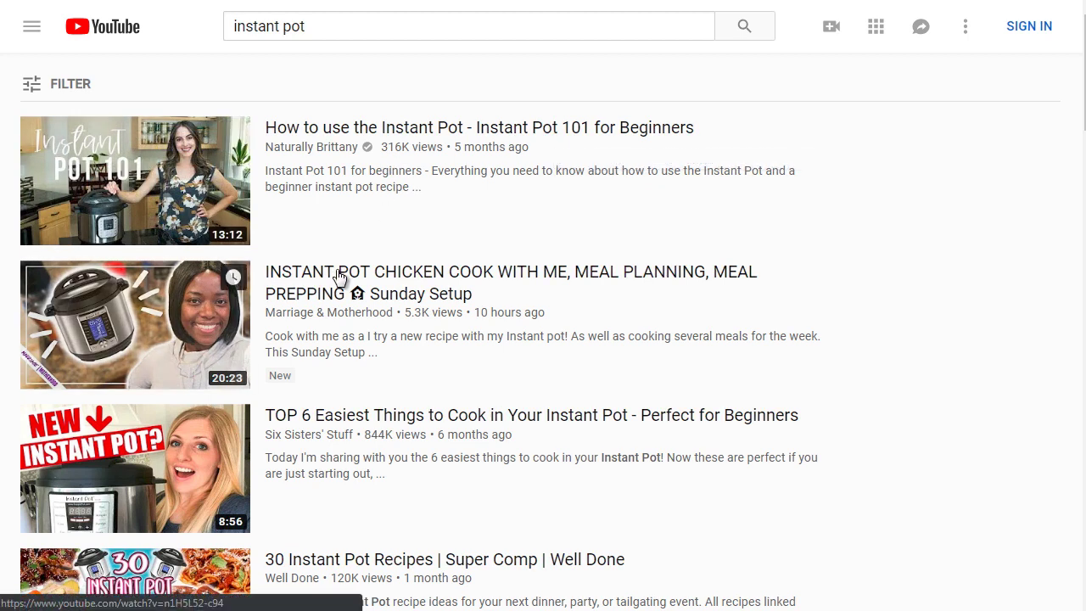
mouse_move(381, 279)
scroll(448, 292, "down", 3)
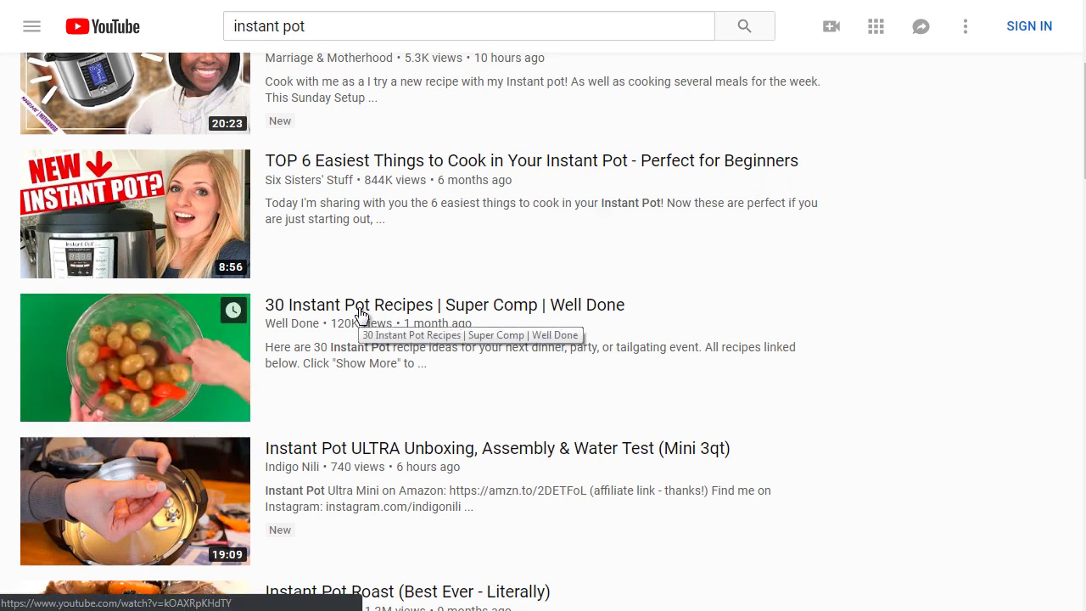
scroll(361, 314, "up", 3)
scroll(359, 315, "down", 1)
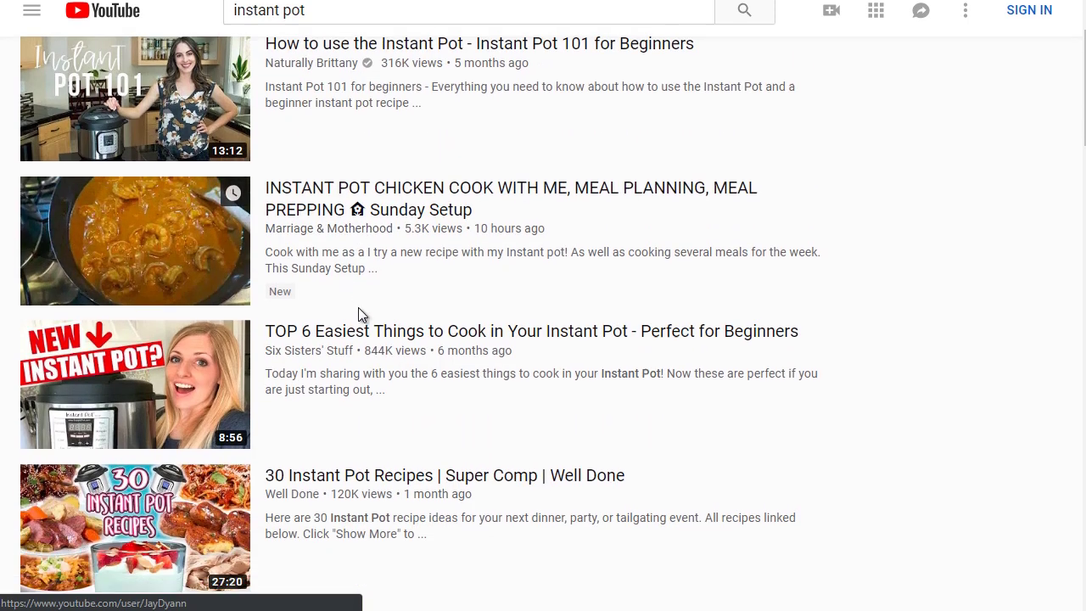
scroll(358, 315, "up", 1)
right_click(331, 140)
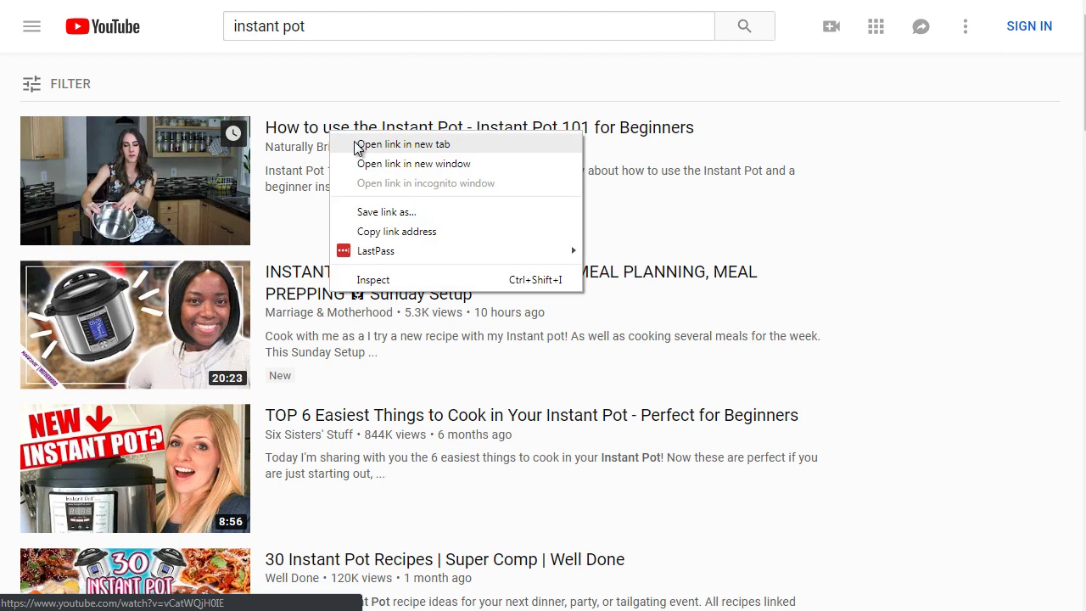
left_click(342, 244)
right_click(343, 273)
left_click(359, 287)
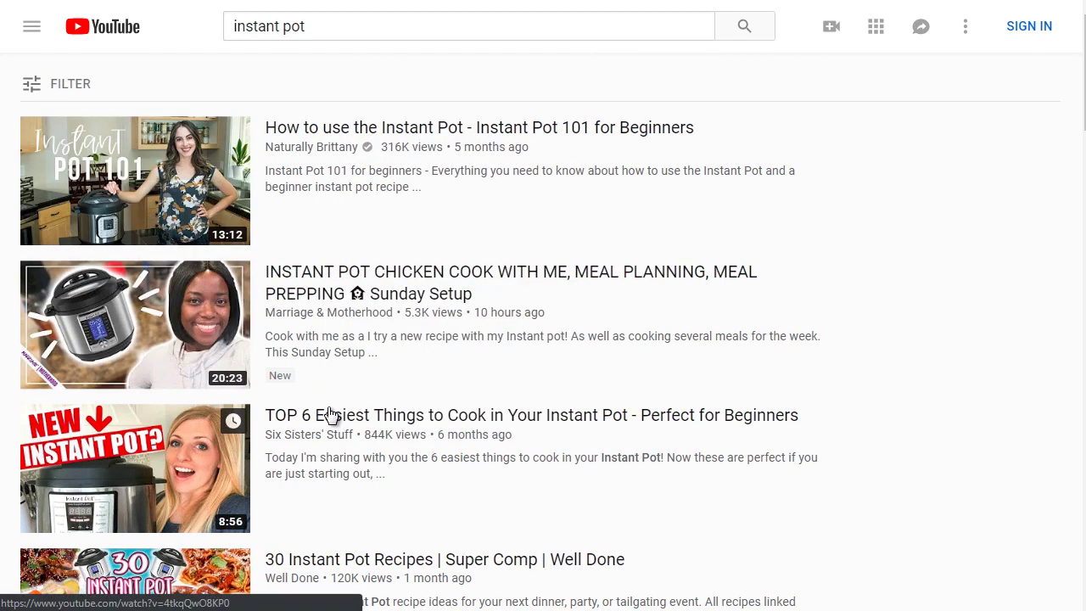
right_click(329, 411)
left_click(376, 421)
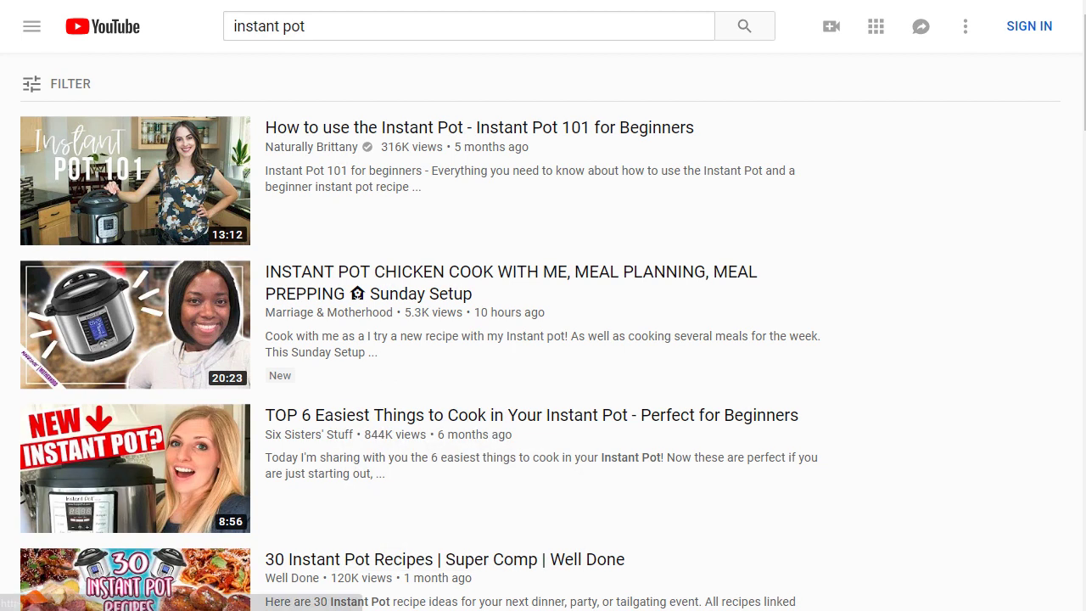
Switch to the "How to use the Instant Pot - Instant Pot 101 for Beginners" video, mute it and pause playback.
key("ctrl+Tab")
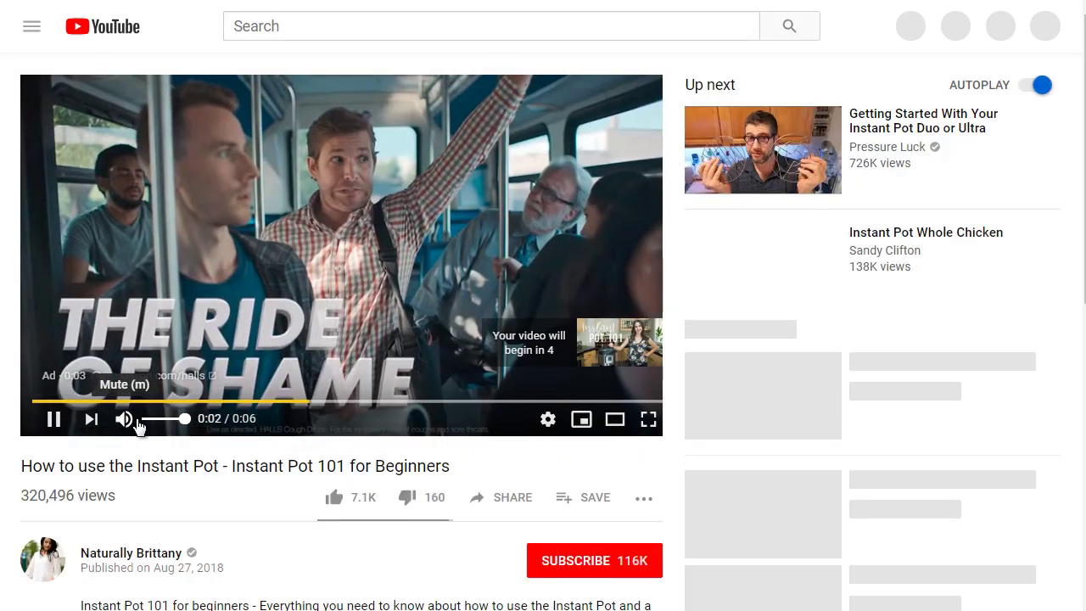
left_click(128, 419)
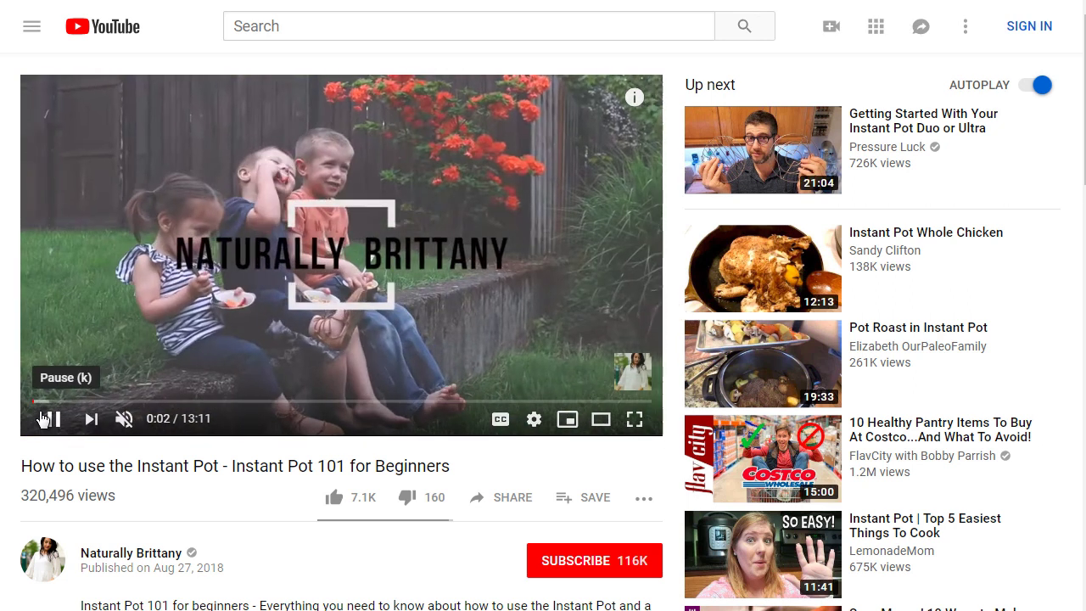
scroll(10, 399, "down", 1)
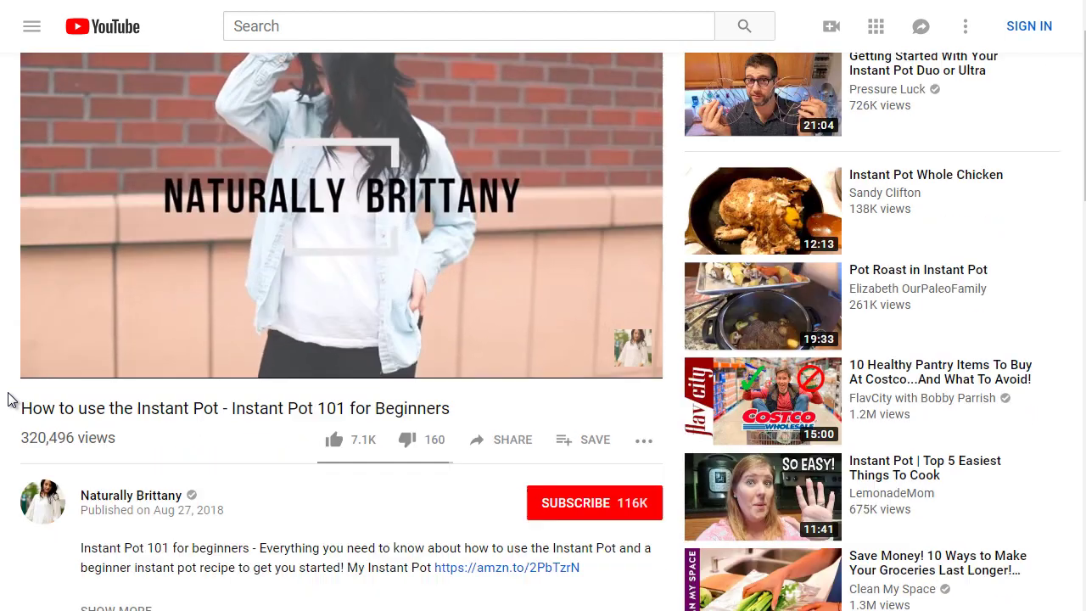
left_click(49, 334)
left_click(49, 334)
left_click(50, 334)
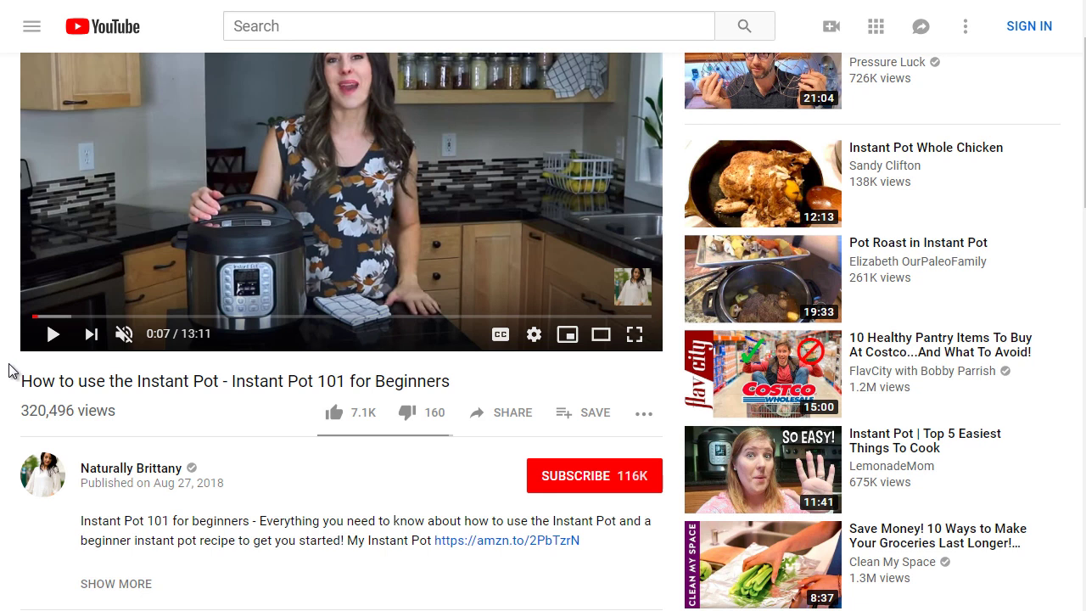
Copy the video's title and paste it into a blank document in a text editor.
scroll(80, 353, "down", 1)
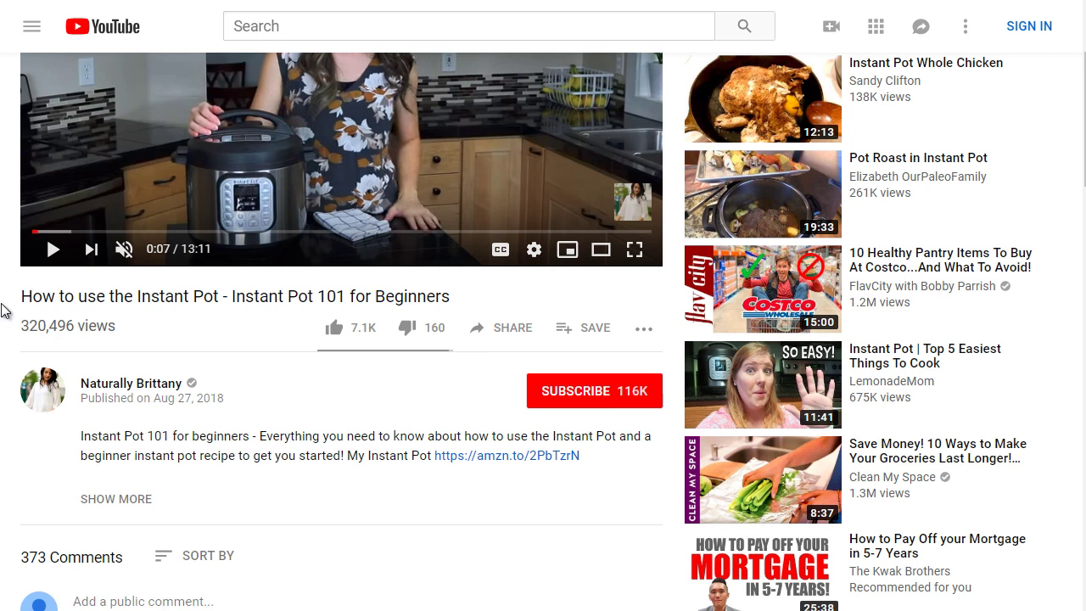
scroll(7, 321, "up", 2)
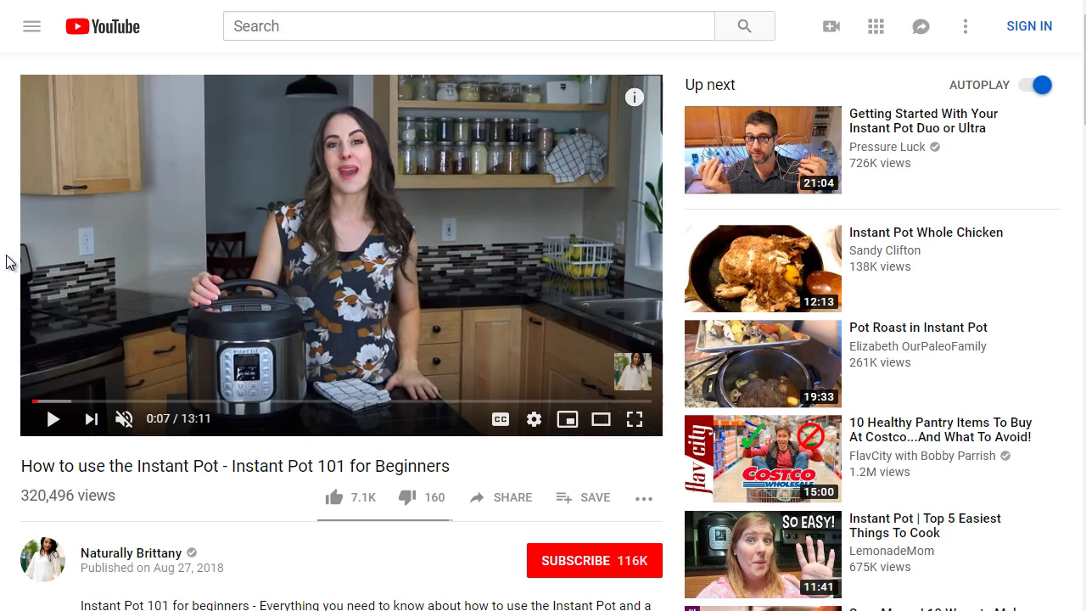
scroll(9, 263, "down", 1)
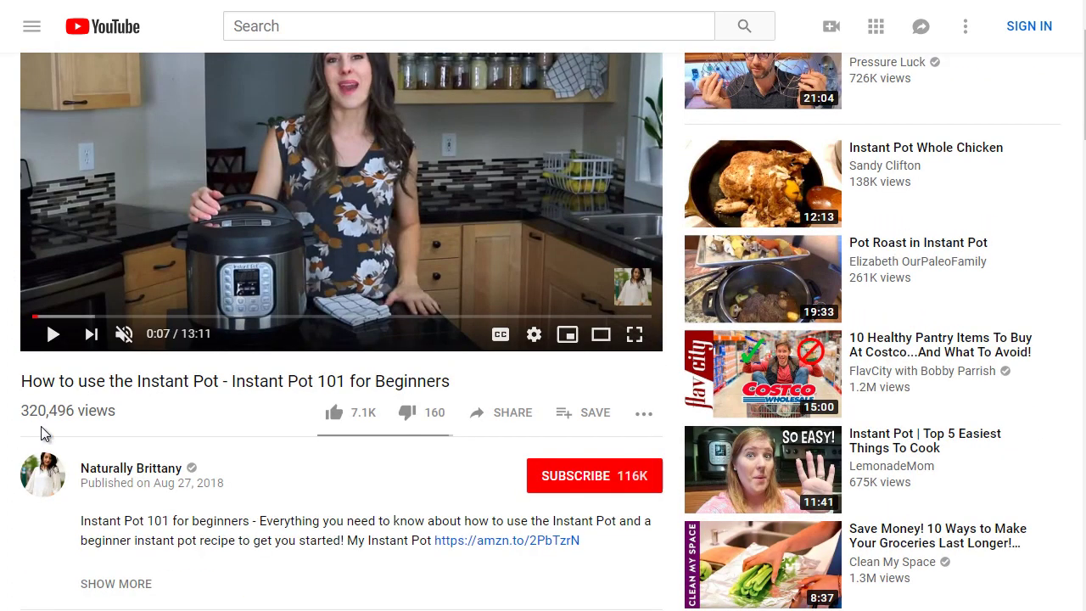
left_click_drag(20, 381, 458, 393)
key("ctrl+c")
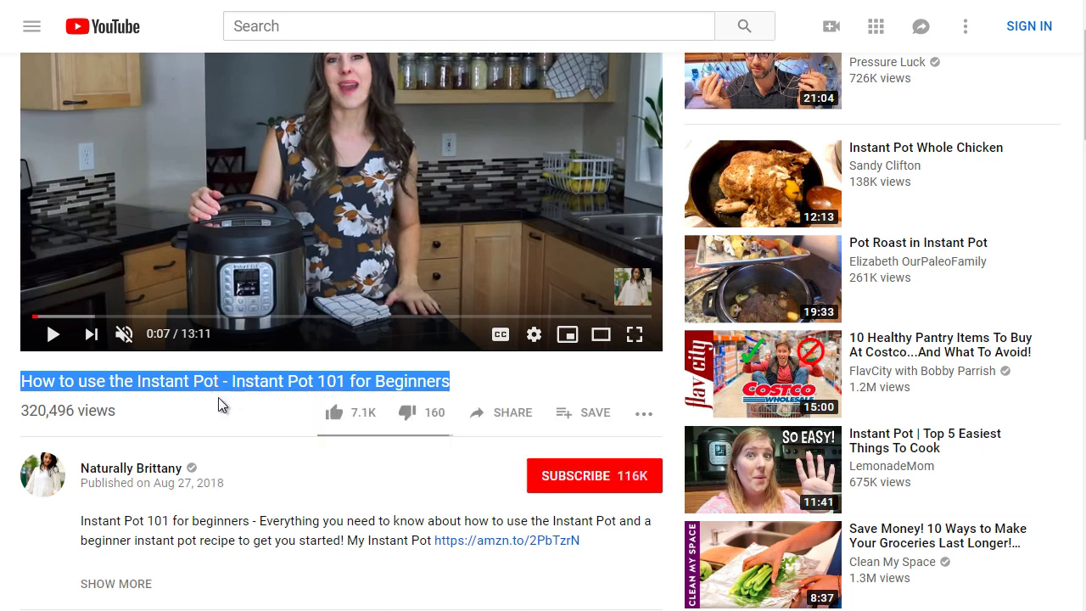
key("super")
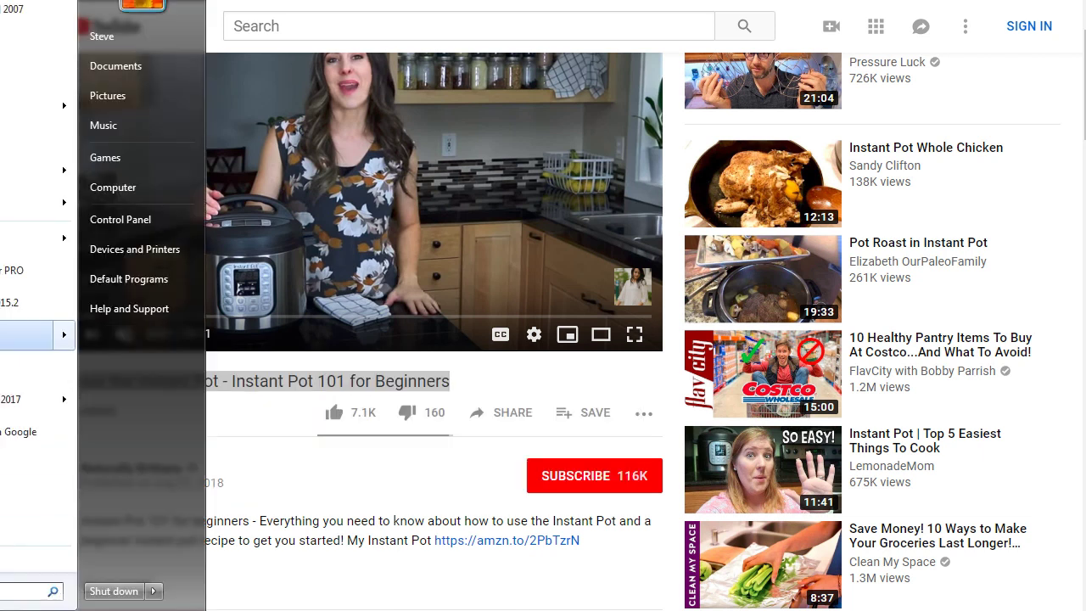
left_click(3, 78)
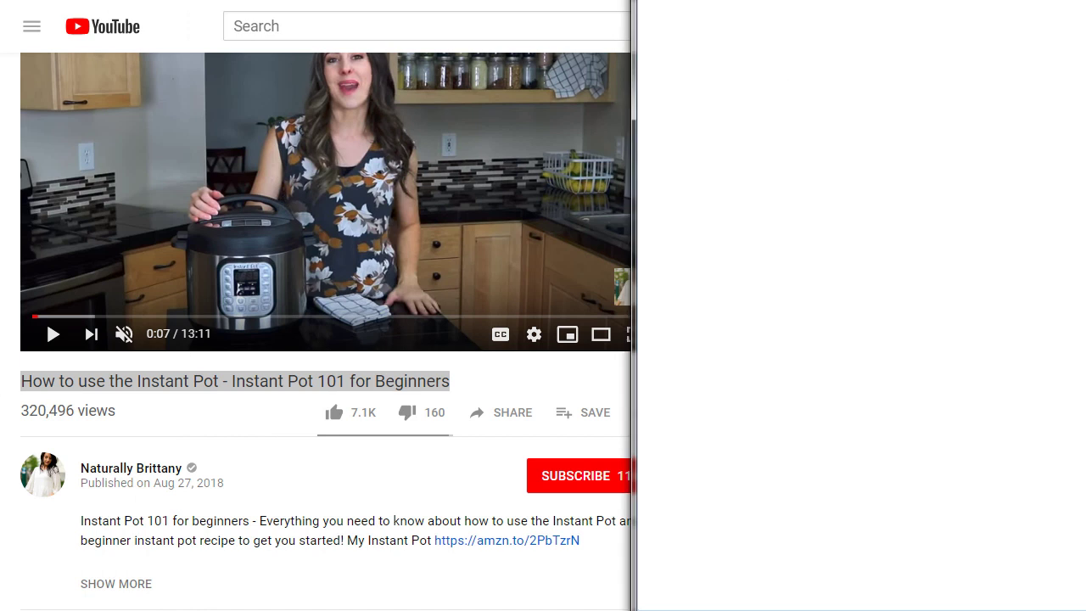
key("ctrl+v")
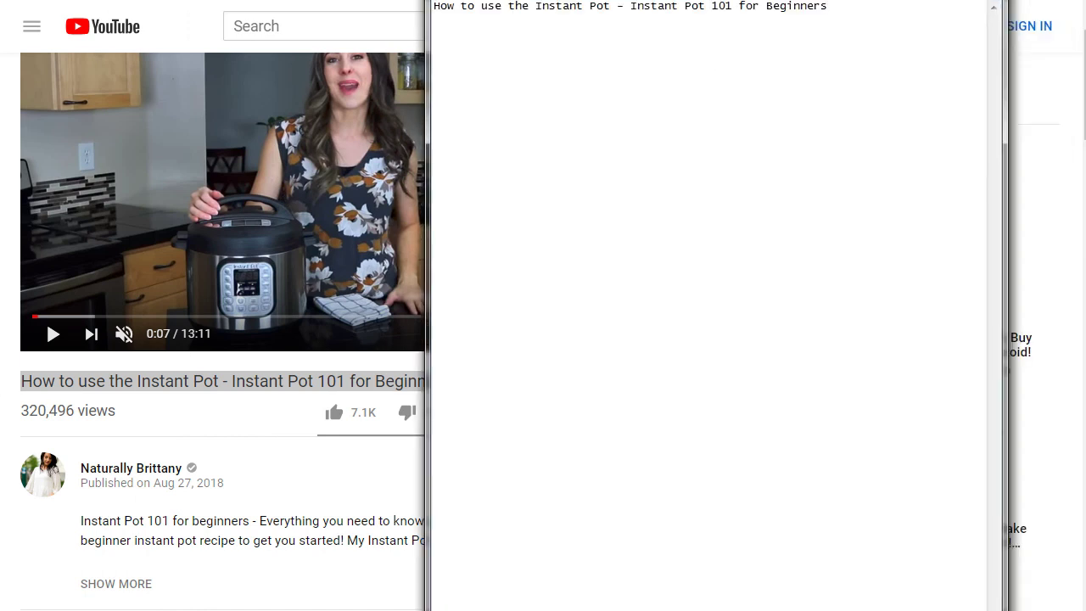
Back in the browser, expand the video's description and copy it from the first line through the Instant Pot Yogurt Recipe link.
left_click(235, 431)
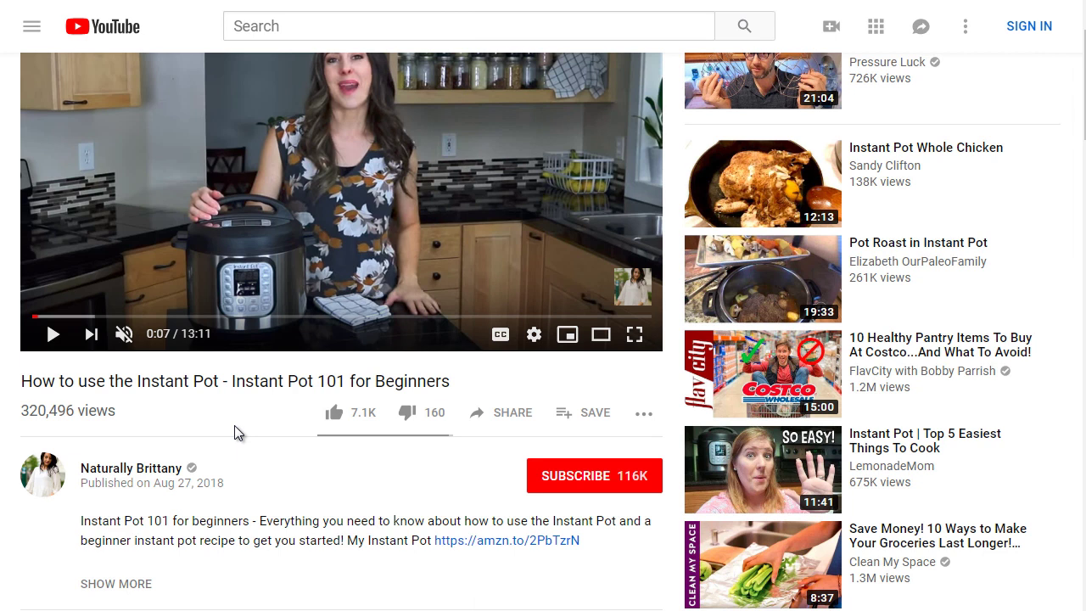
scroll(237, 428, "down", 1)
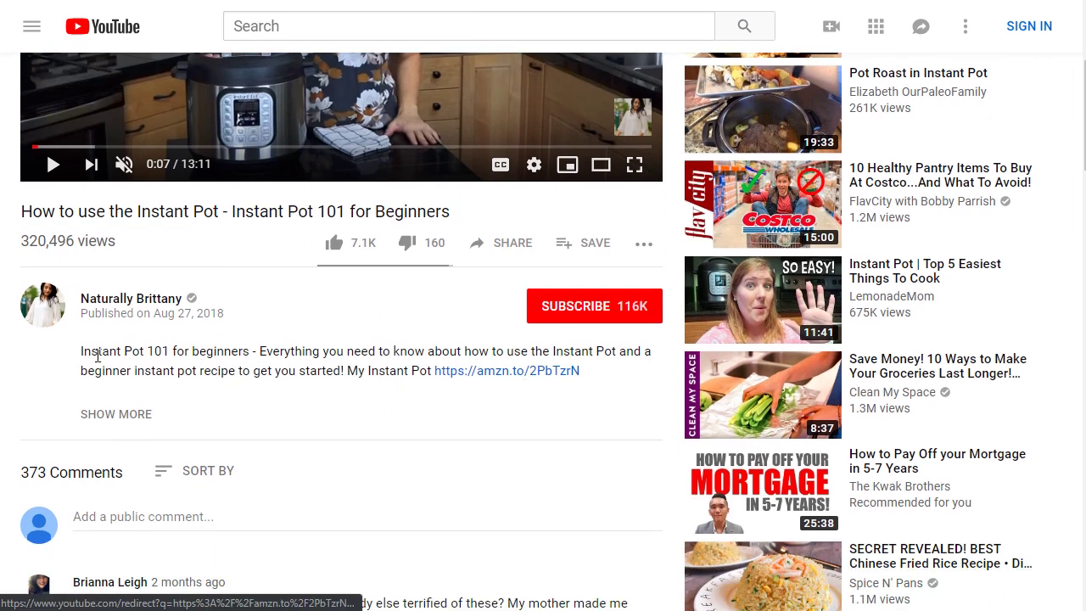
left_click(116, 414)
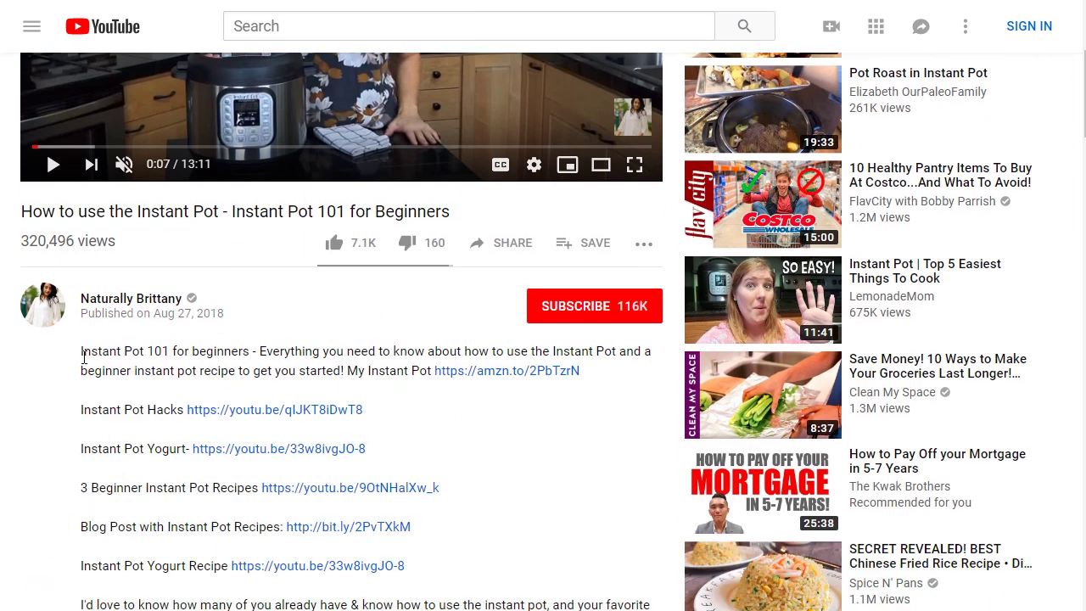
left_click_drag(81, 352, 252, 370)
left_click_drag(370, 399, 604, 380)
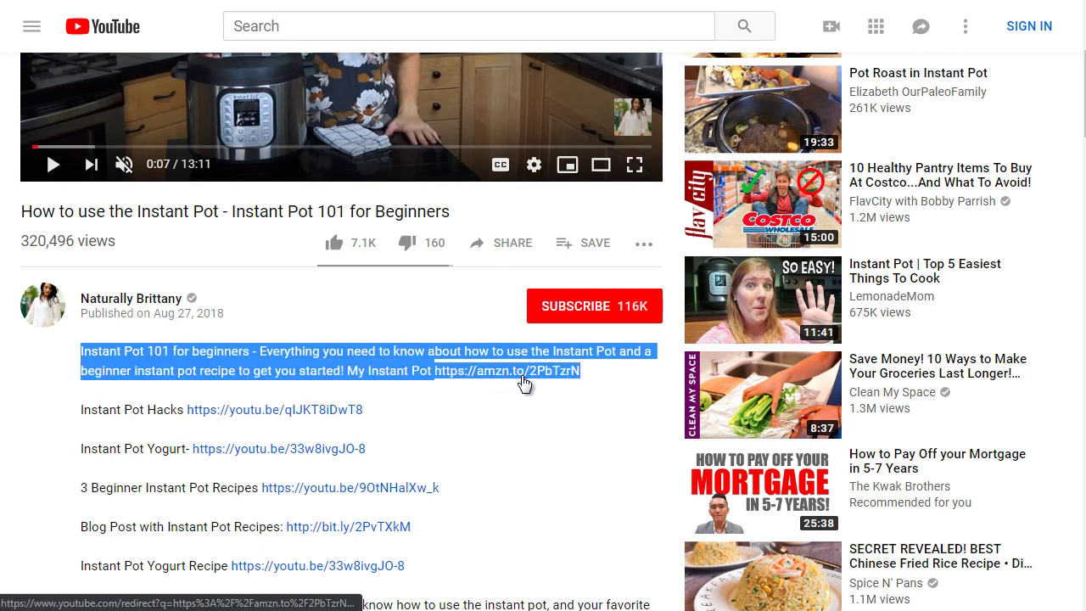
scroll(521, 388, "down", 1)
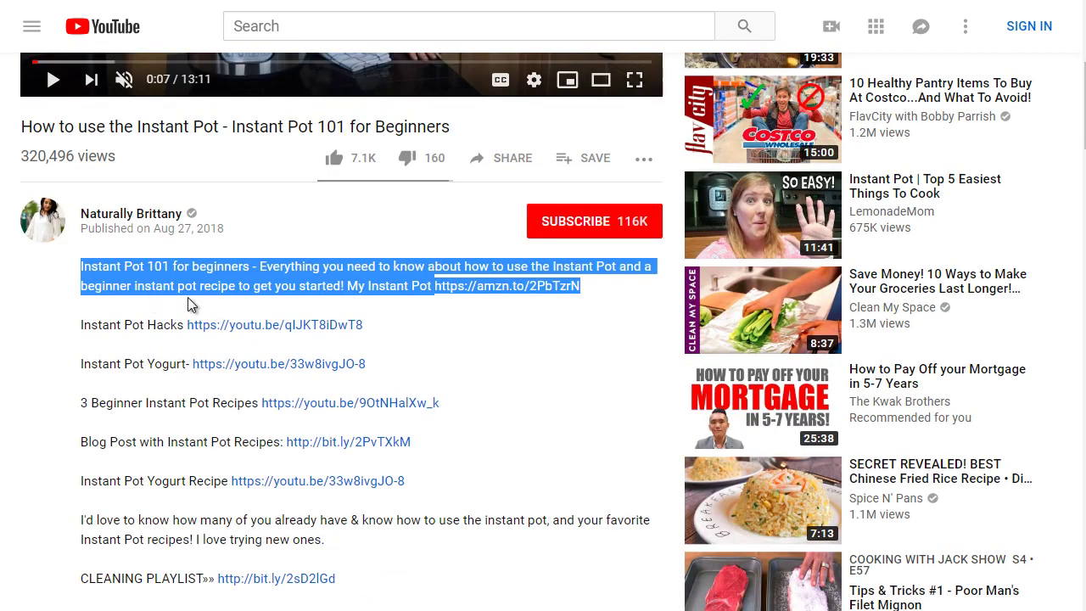
left_click(416, 385, "shift")
scroll(416, 384, "down", 1)
left_click(427, 407, "shift")
key("ctrl+c")
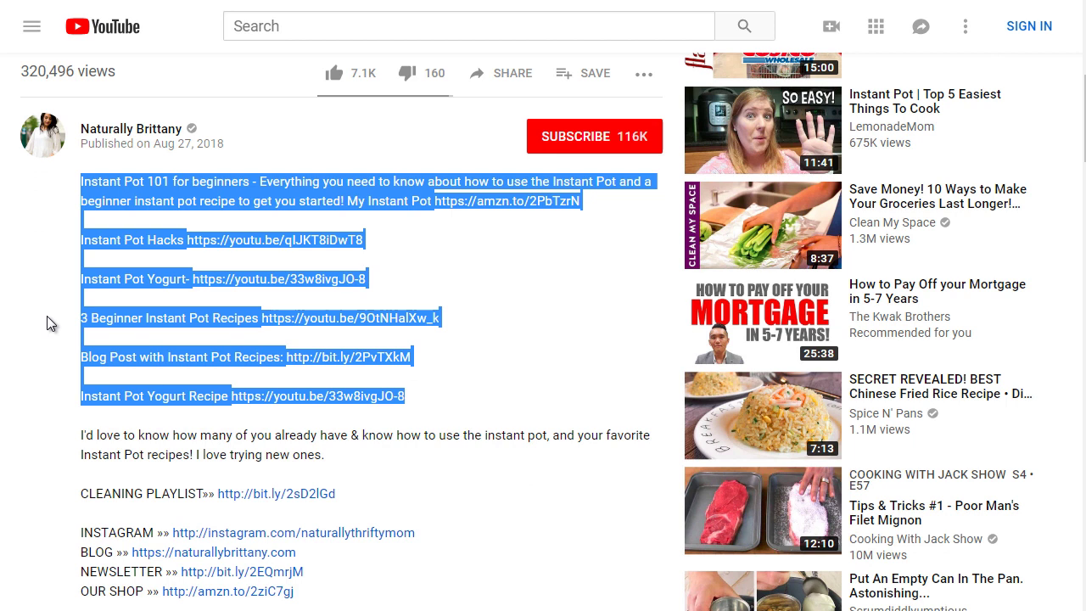
Switch to the text editor, paste the copied description below the title and add a "========" separator line under it.
left_click(126, 197)
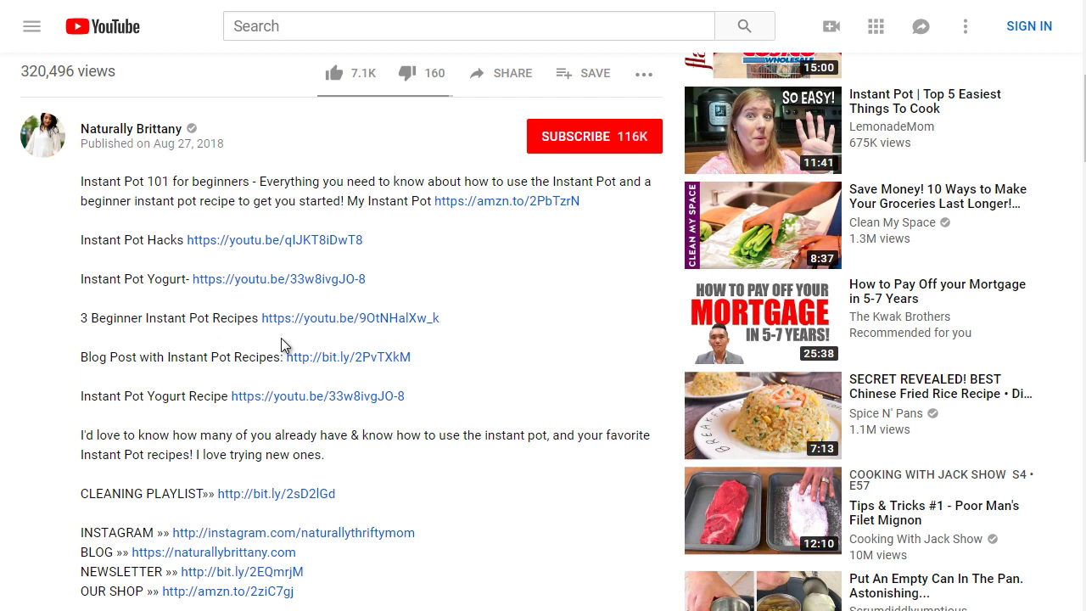
key("alt+Tab")
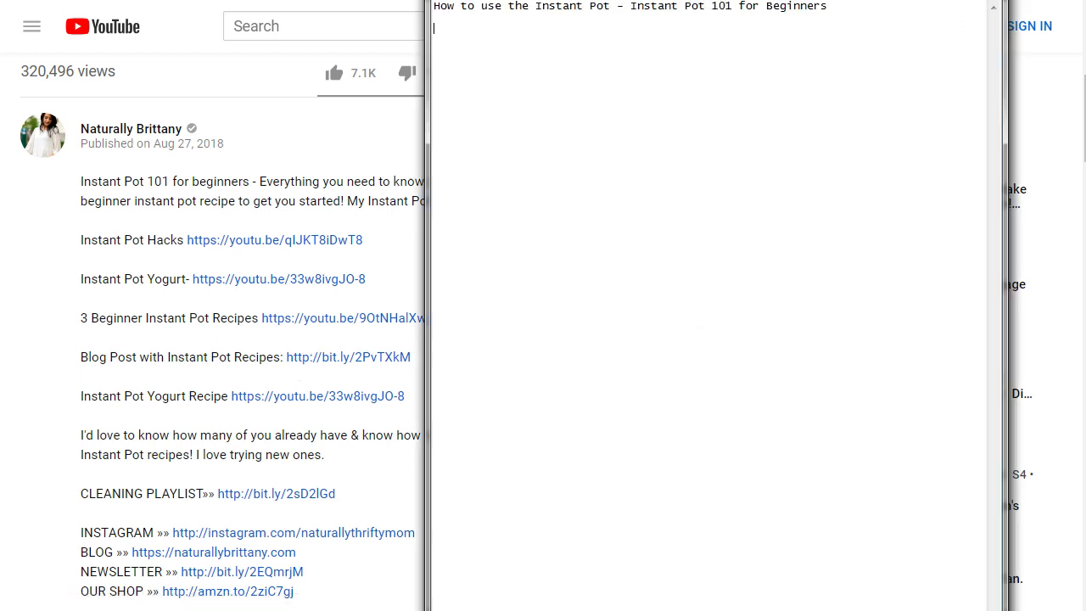
key("ctrl+v")
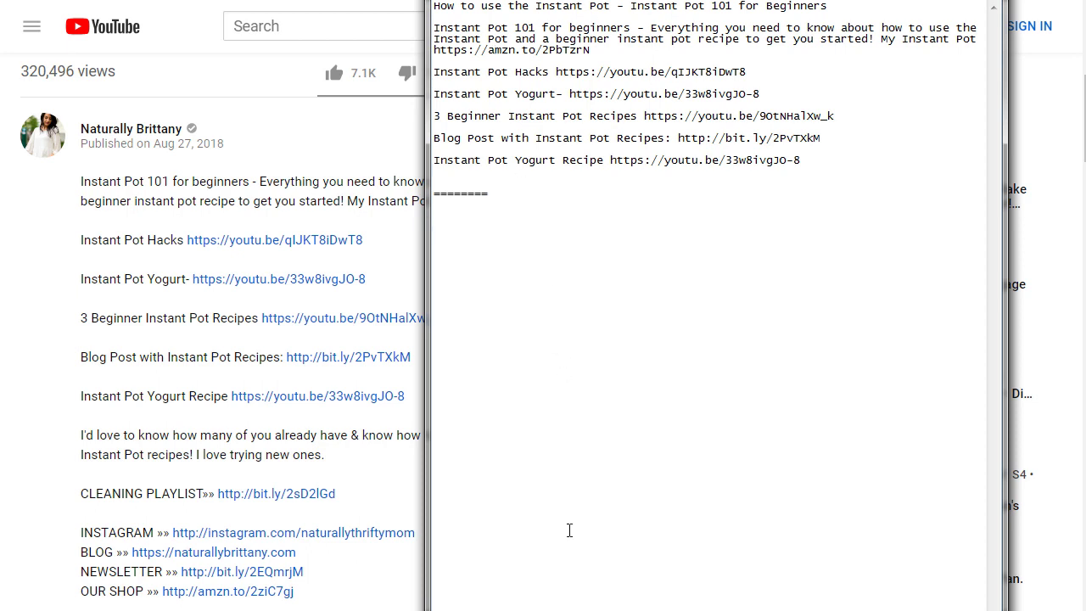
Back on the video page, look through the comments and check the video's additional options, such as its transcript.
left_click(70, 256)
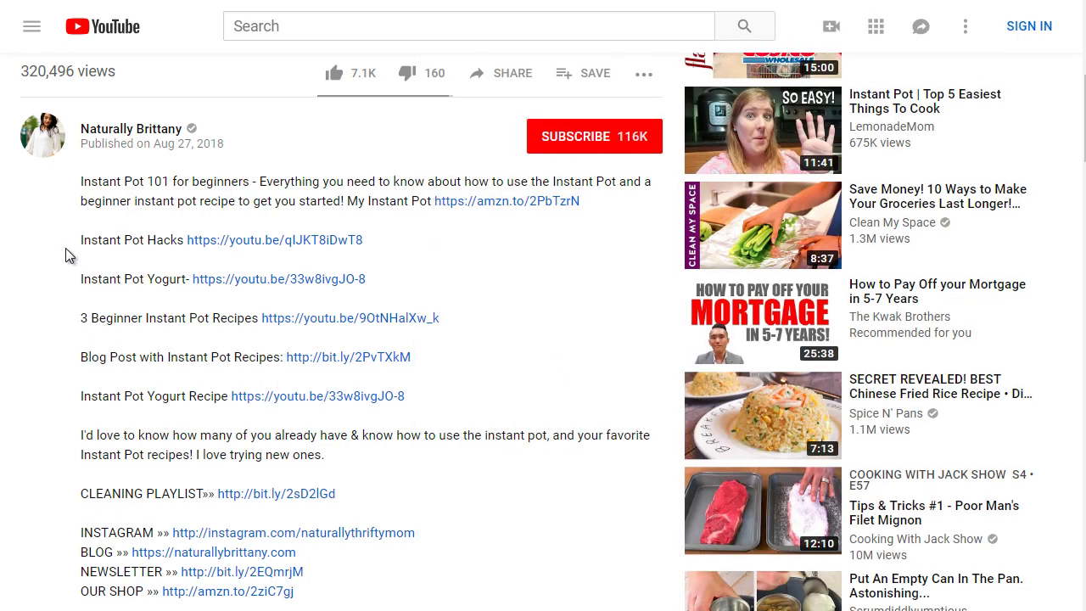
scroll(66, 248, "down", 13)
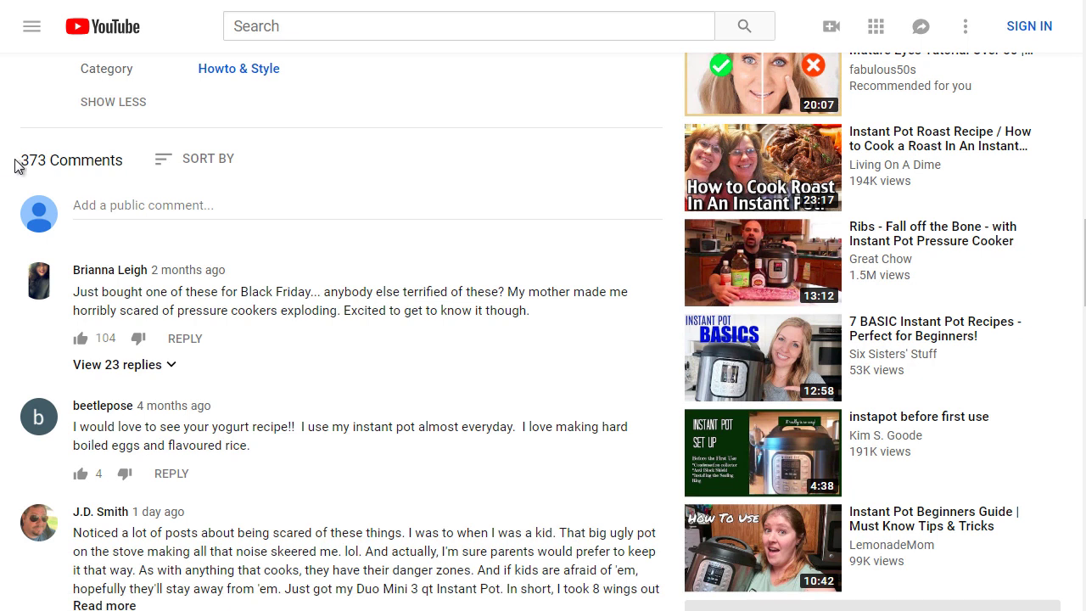
scroll(14, 161, "up", 8)
scroll(15, 162, "up", 7)
scroll(15, 162, "down", 2)
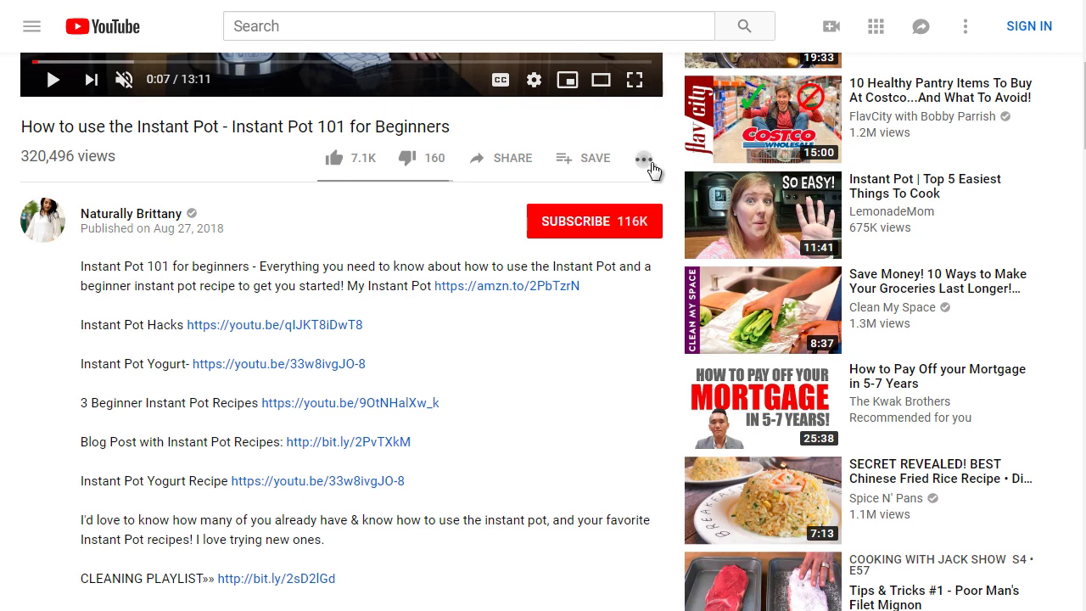
left_click(645, 161)
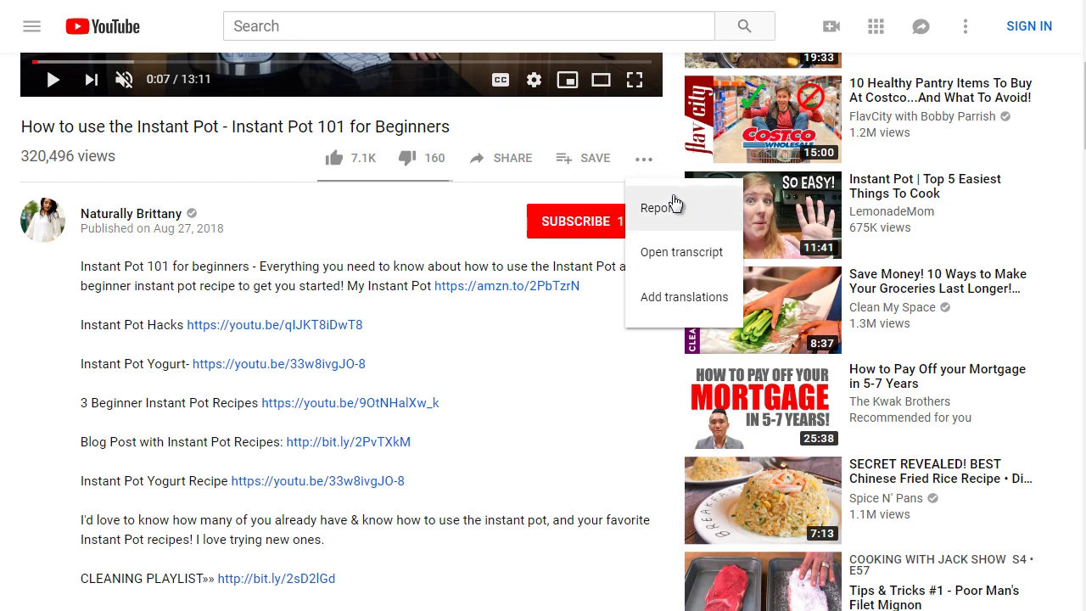
left_click(31, 283)
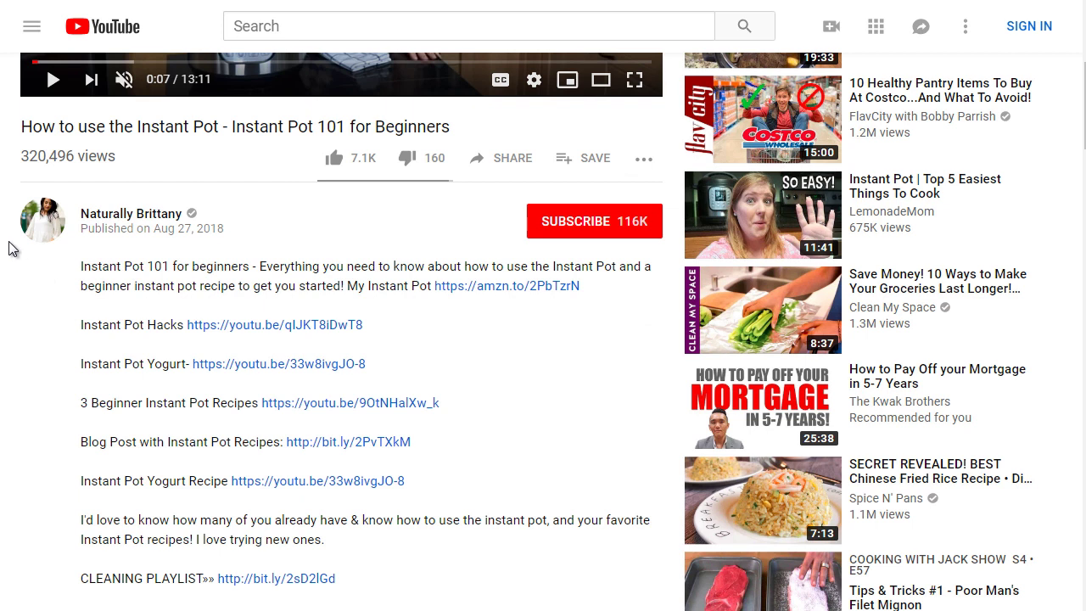
scroll(8, 248, "up", 1)
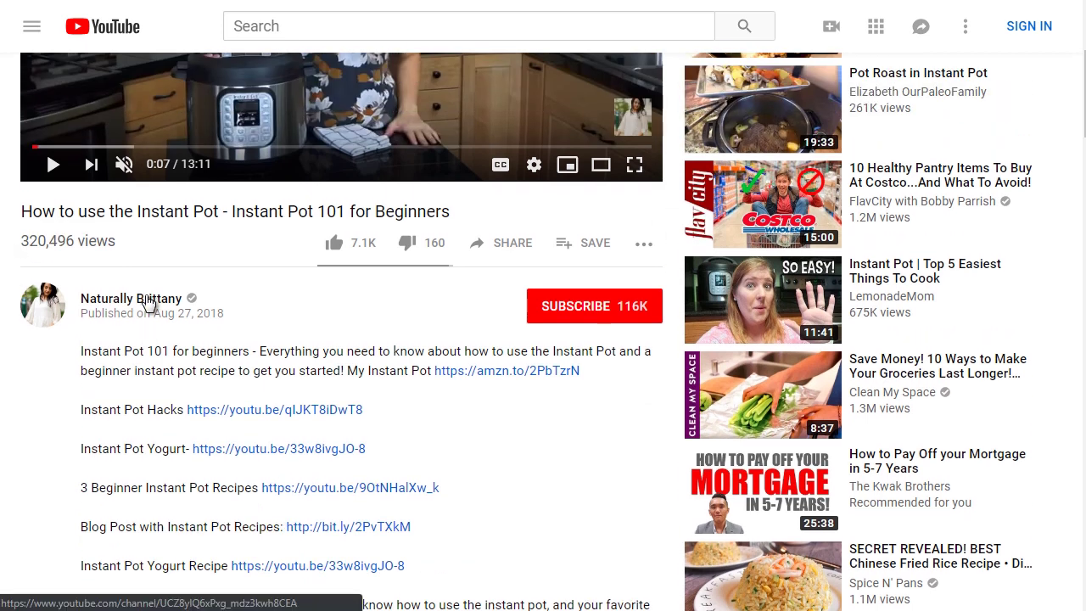
Open the channel behind the Instant Pot 101 video in a new tab and pause its featured video.
right_click(148, 304)
left_click(181, 309)
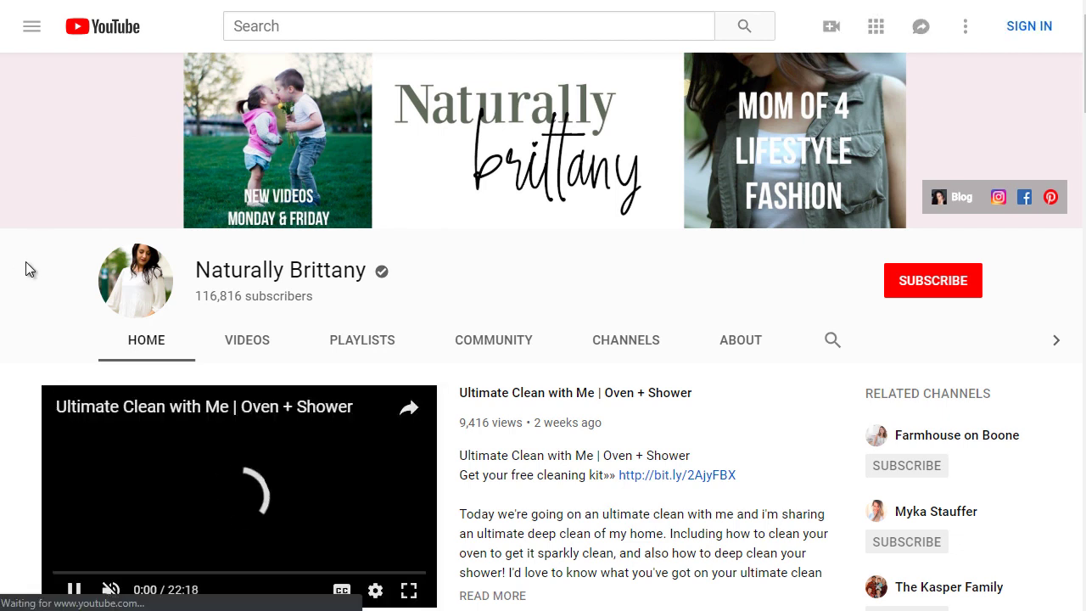
scroll(26, 261, "down", 1)
left_click(73, 504)
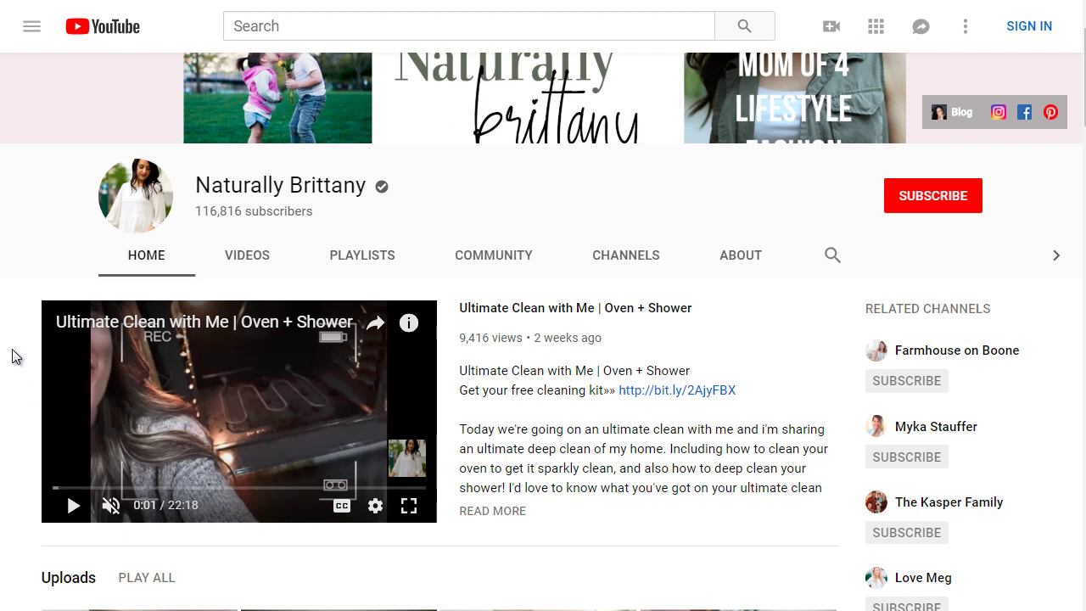
scroll(12, 356, "up", 1)
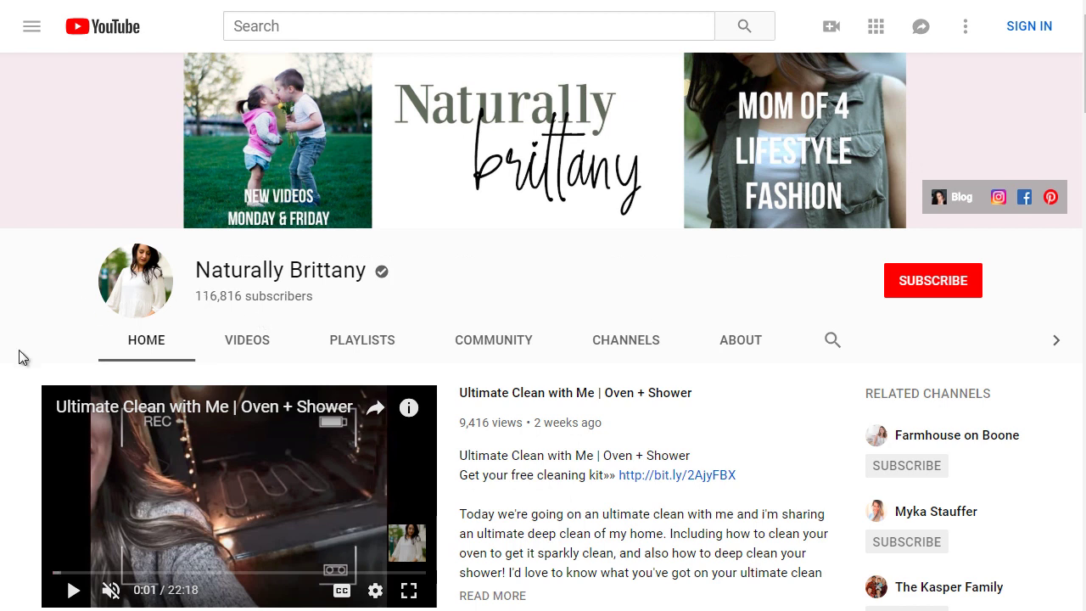
List the channel's uploaded videos and look through their topics and view counts, including the Instant Pot ones.
scroll(18, 356, "down", 2)
left_click(255, 174)
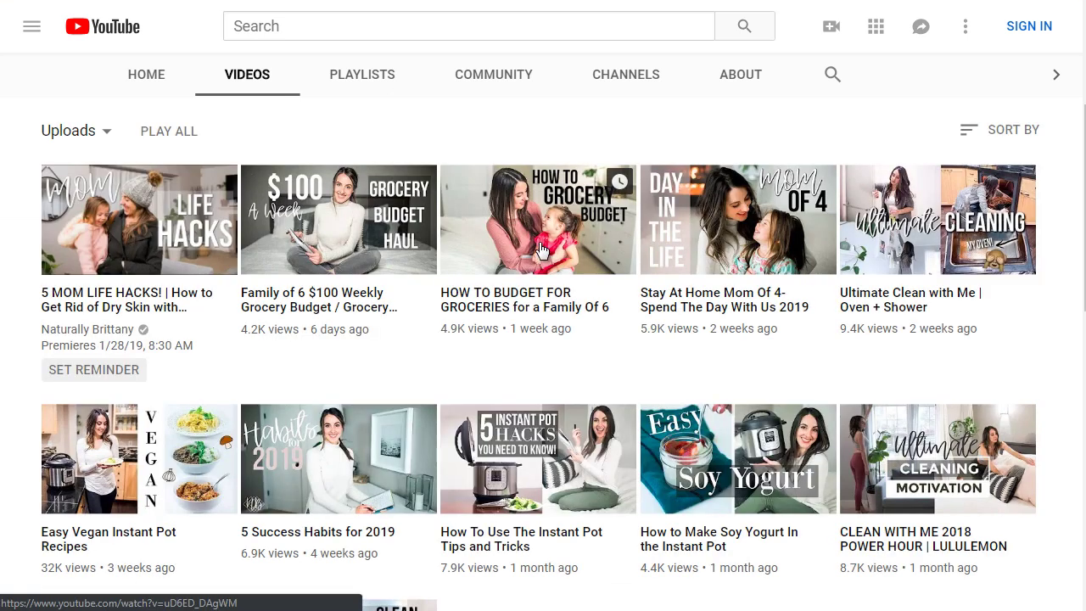
scroll(348, 228, "down", 1)
scroll(347, 228, "down", 5)
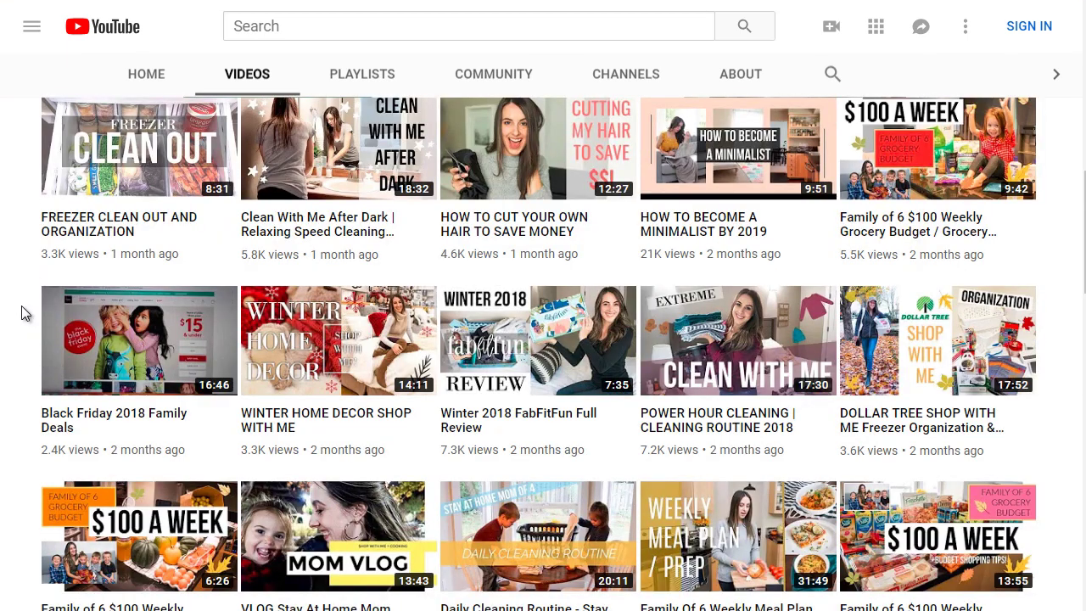
scroll(22, 308, "down", 2)
scroll(21, 313, "down", 1)
scroll(21, 313, "down", 2)
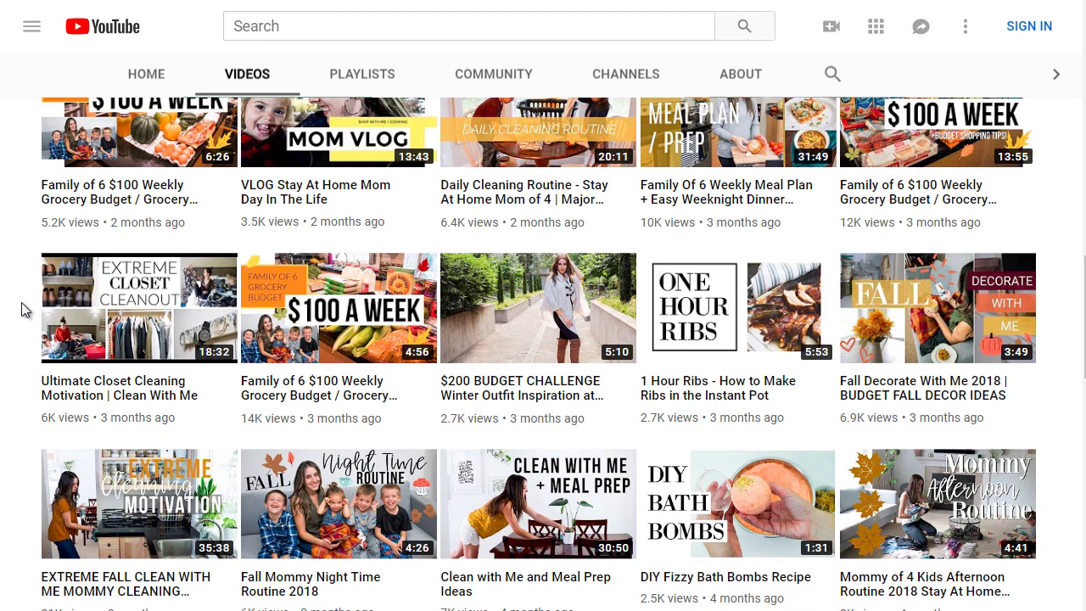
scroll(23, 309, "down", 2)
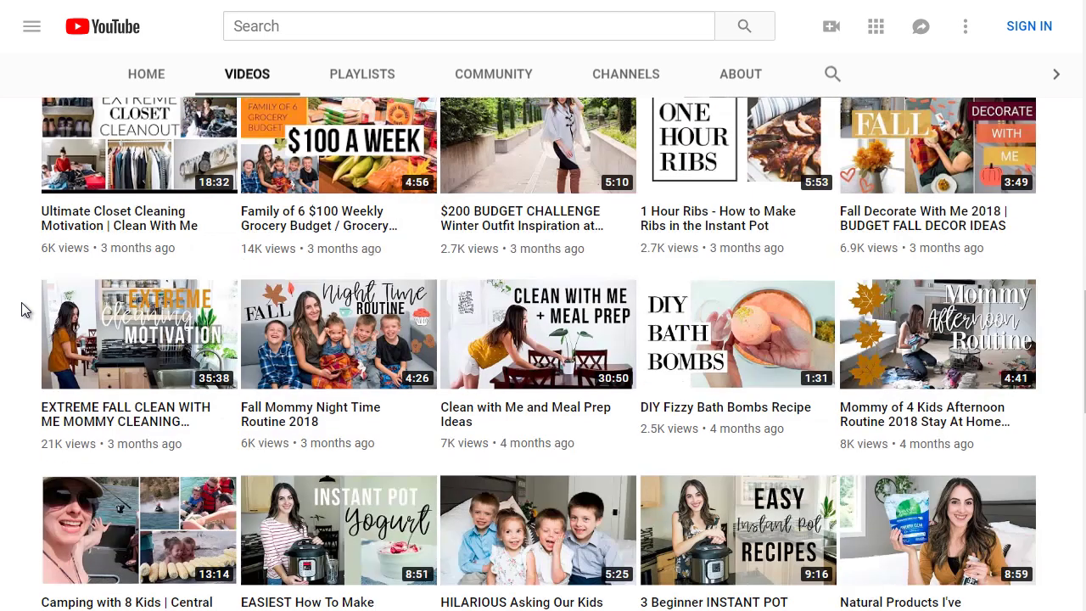
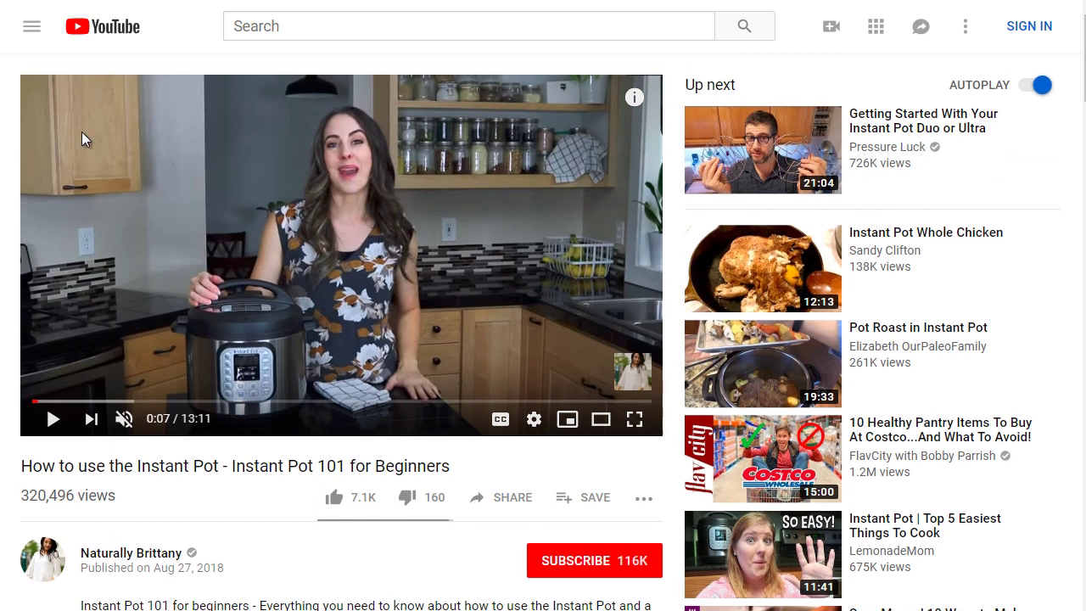
Return to the instant pot search results, open the INSTANT POT CHICKEN COOK WITH ME video, and mute and pause it.
key("alt+Left")
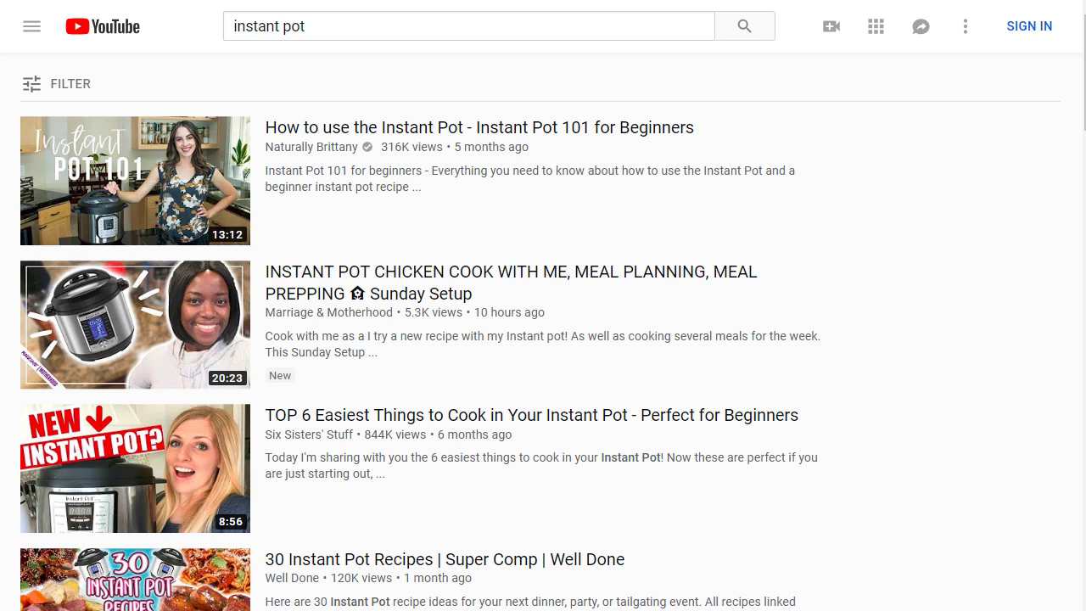
left_click(399, 280)
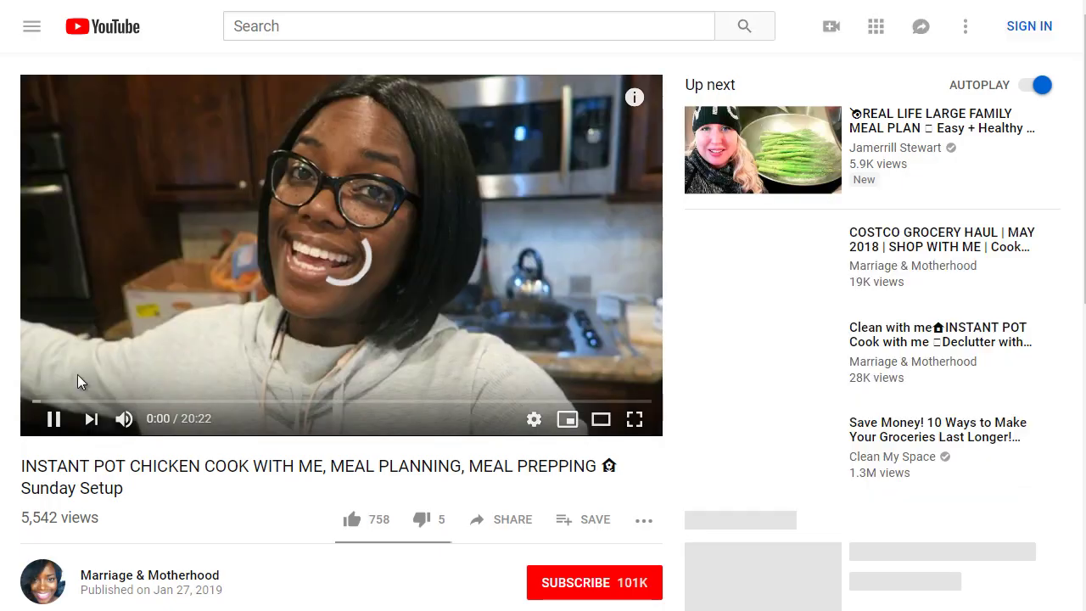
left_click(124, 418)
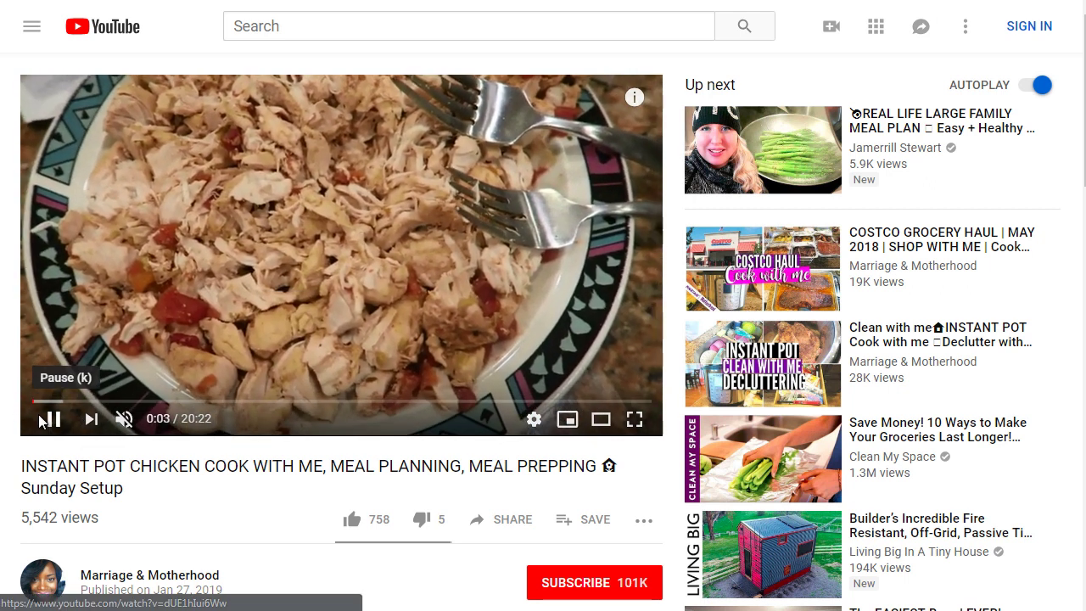
left_click(47, 421)
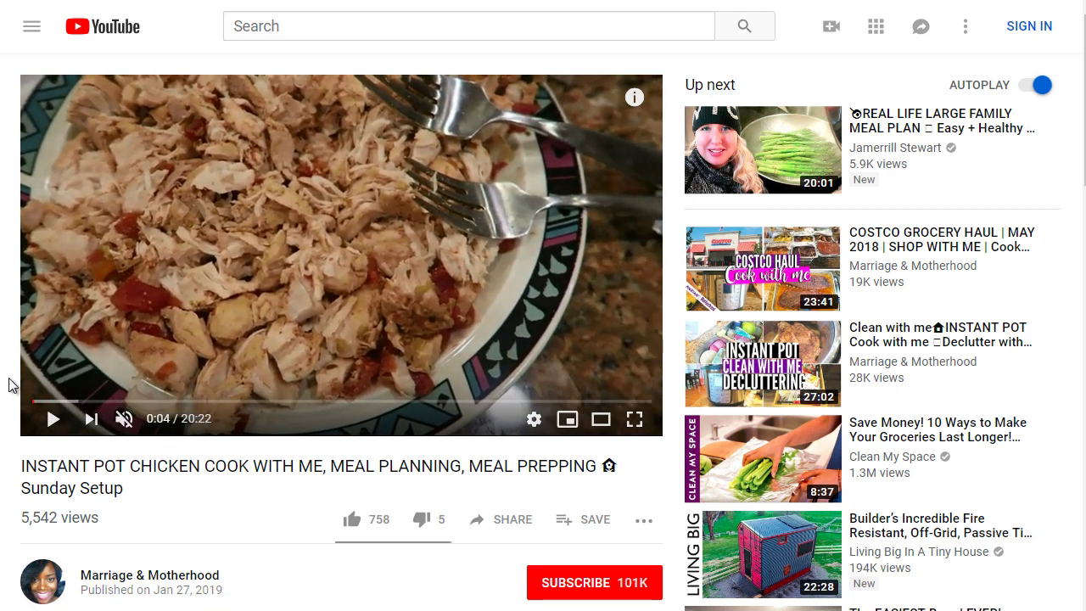
Check the chicken video's title, views, description preview and comments, and compare its length with the Instant Pot 101 video.
scroll(9, 385, "down", 3)
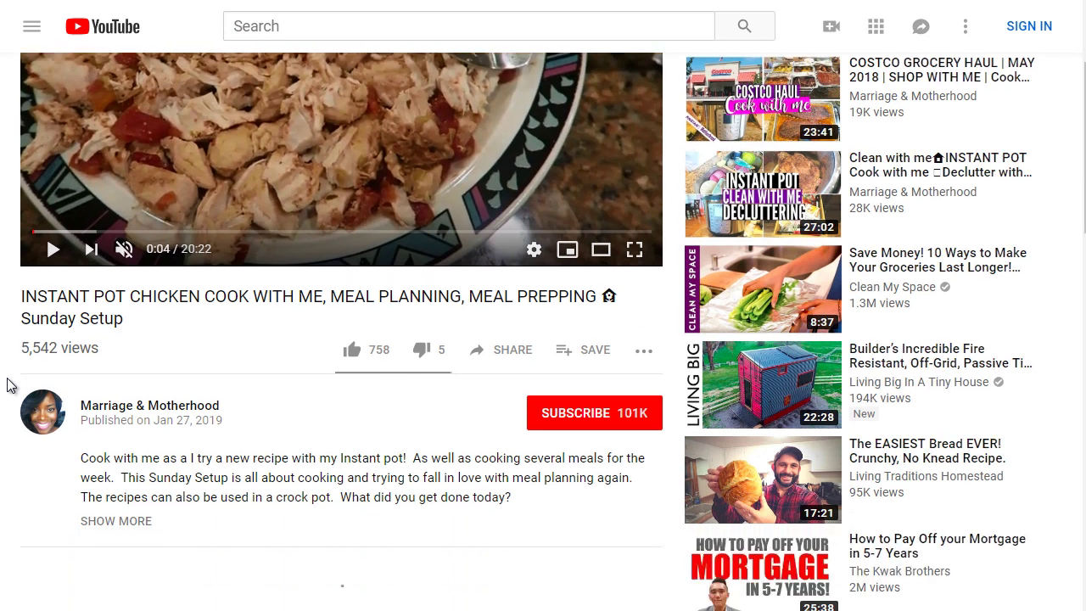
scroll(9, 385, "down", 1)
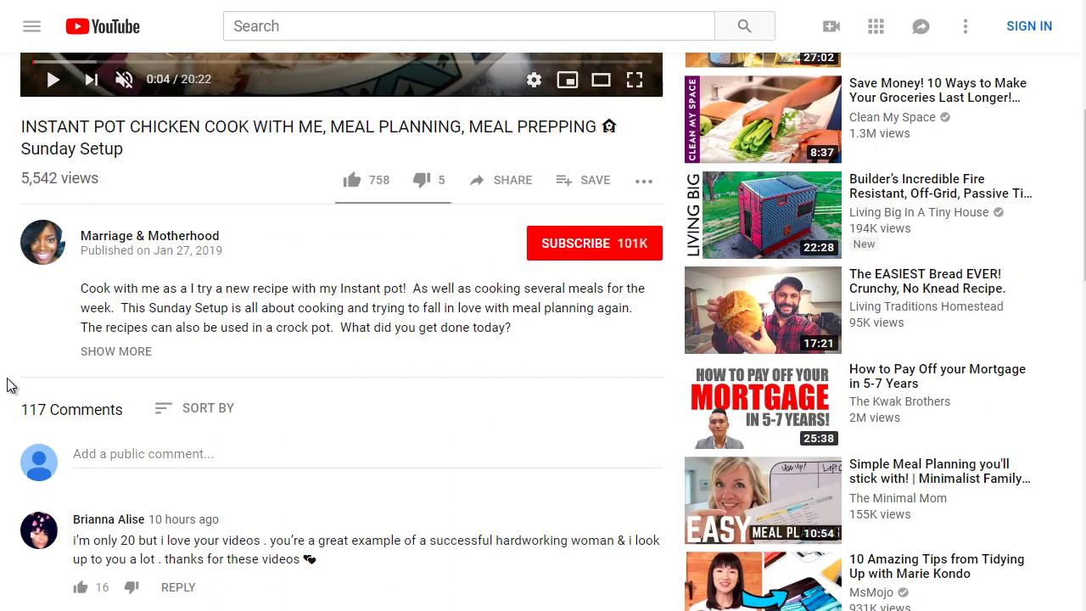
scroll(37, 284, "up", 1)
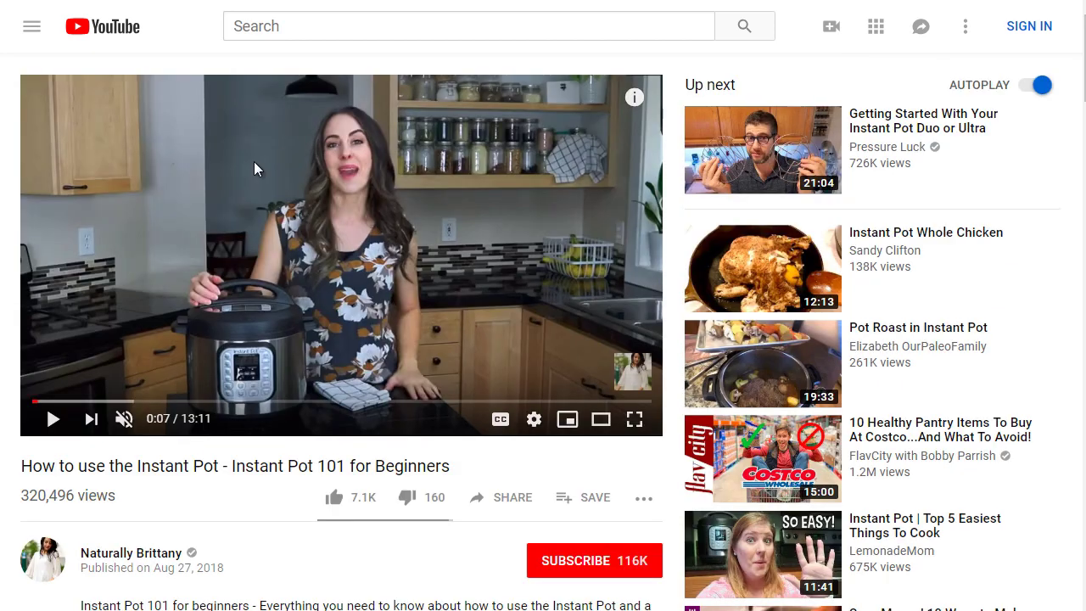
scroll(91, 221, "down", 3)
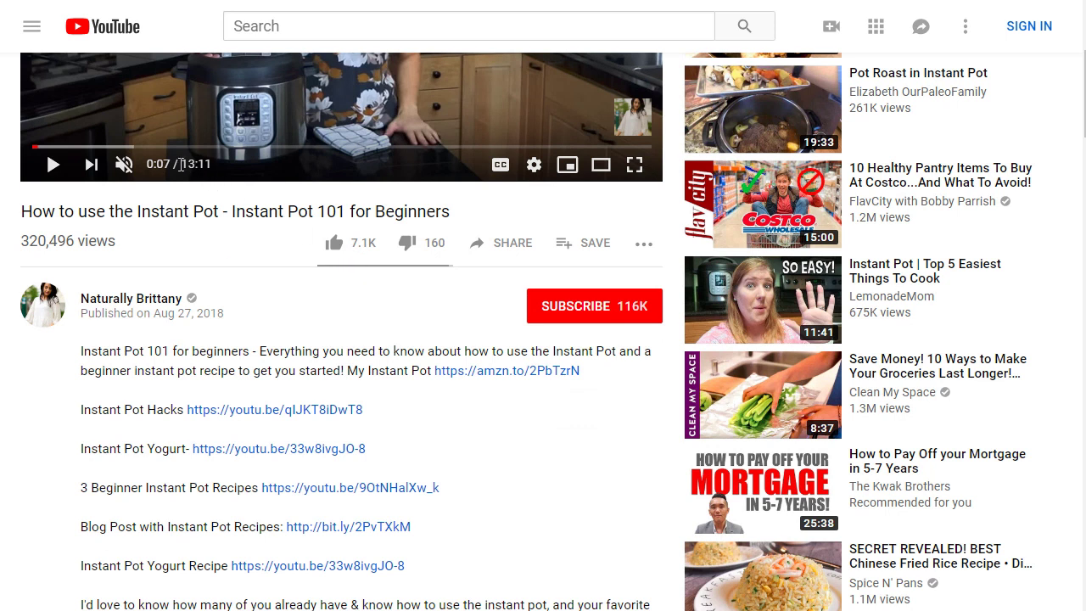
left_click_drag(181, 165, 146, 165)
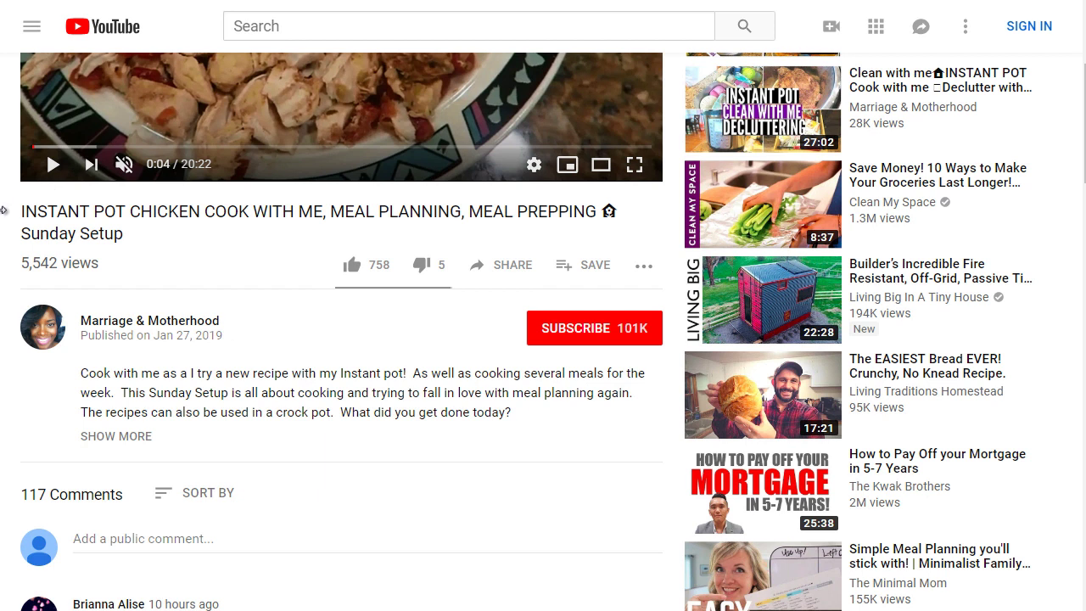
scroll(12, 217, "up", 2)
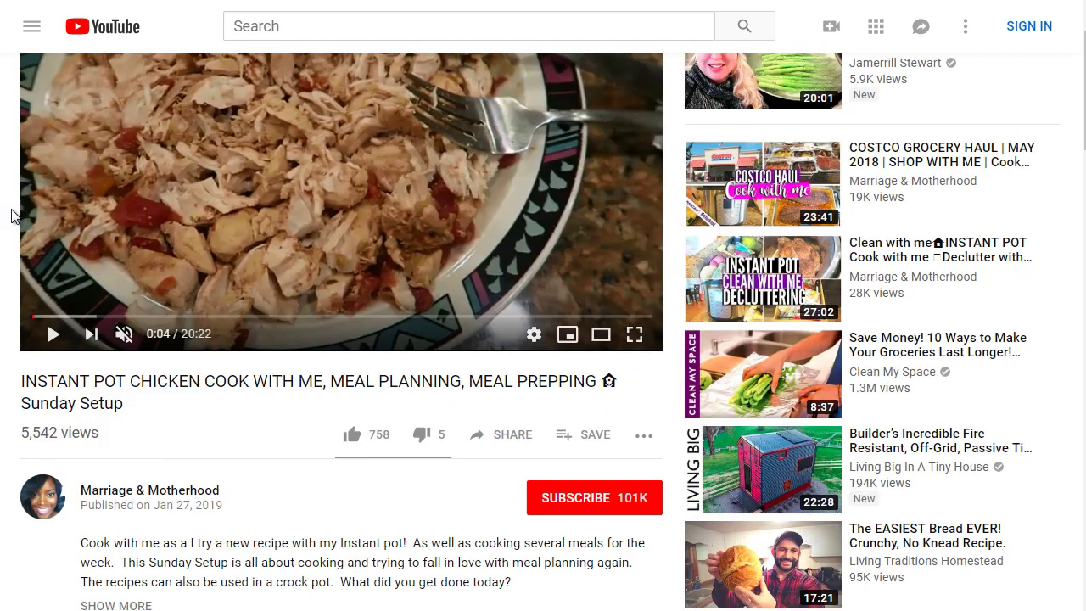
scroll(12, 217, "down", 1)
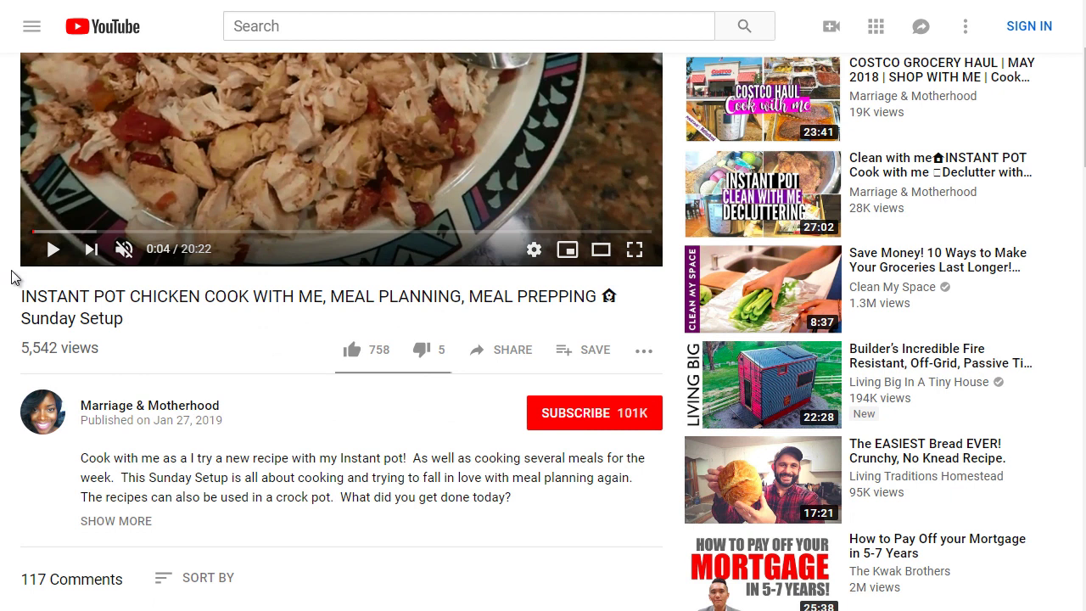
scroll(12, 279, "down", 1)
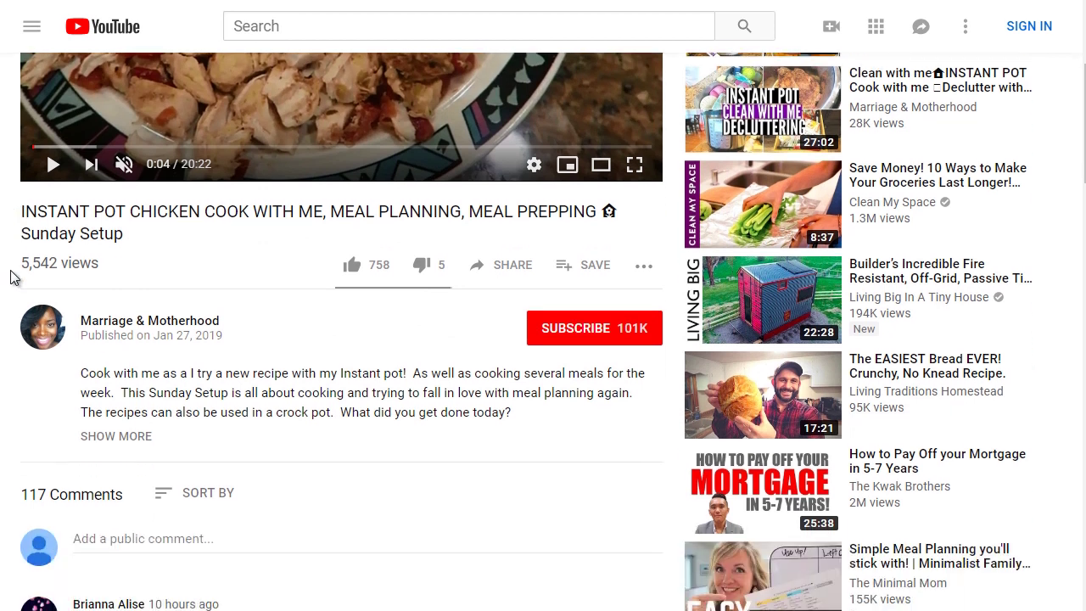
scroll(15, 279, "down", 1)
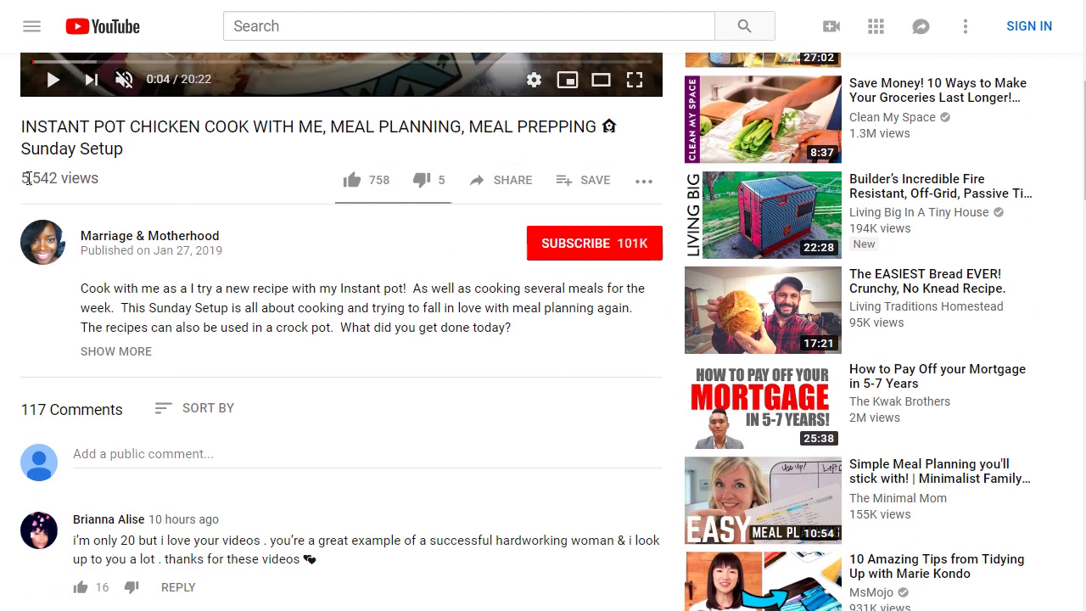
Expand the full description of the chicken meal prepping video.
key("ctrl+a")
left_click(117, 188)
scroll(15, 178, "down", 1)
scroll(16, 178, "up", 1)
scroll(16, 161, "down", 1)
left_click(116, 266)
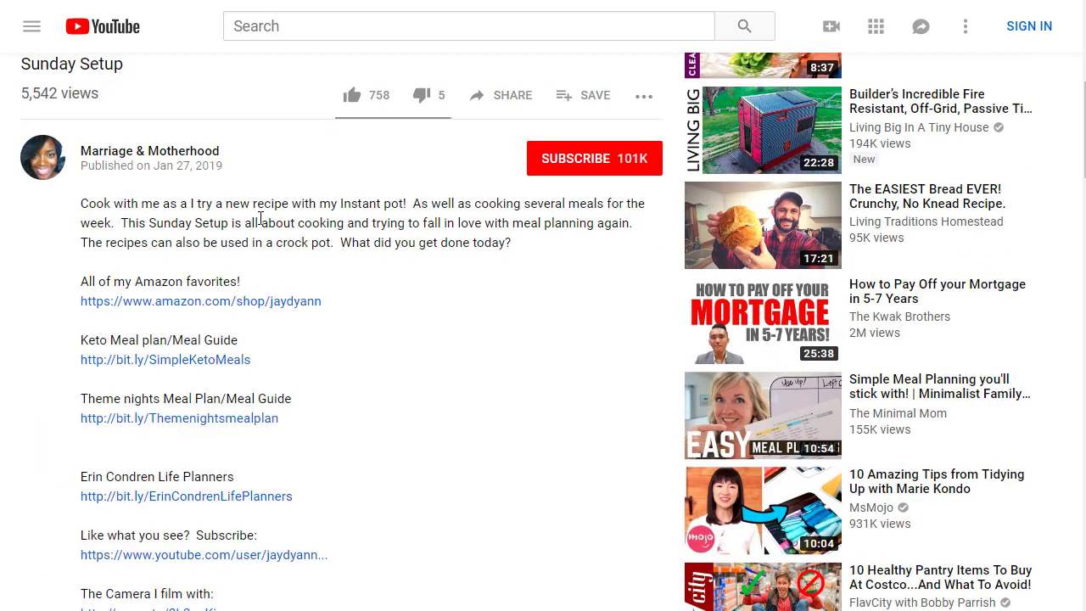
Read the expanded description for Instant Pot mentions, links and channel information, and examine the Sunday Setup part of the title.
left_click_drag(409, 203, 339, 199)
left_click(339, 200)
scroll(47, 289, "down", 1)
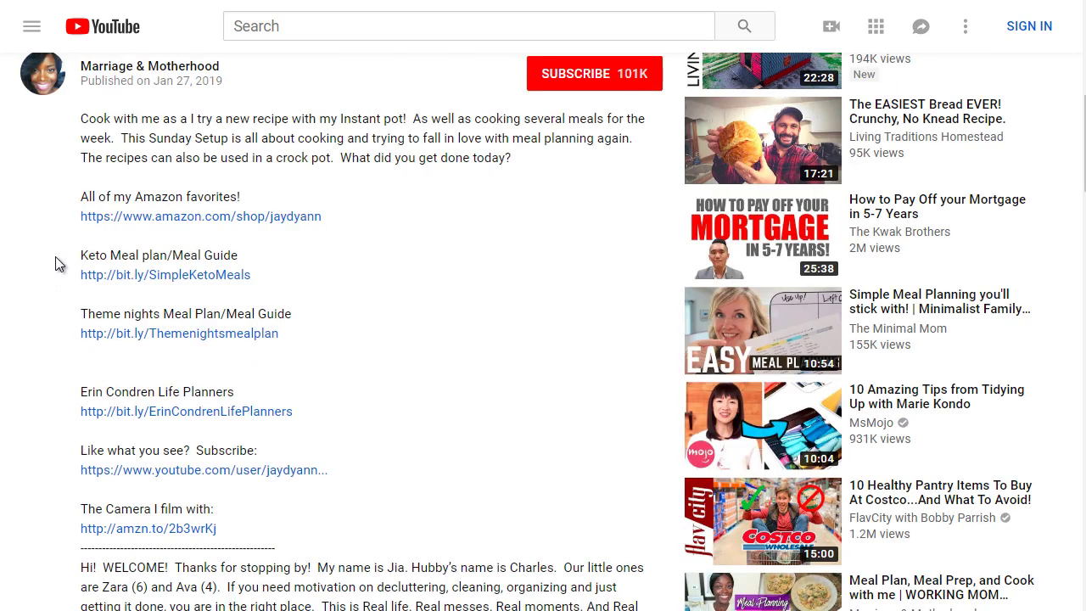
scroll(55, 264, "down", 1)
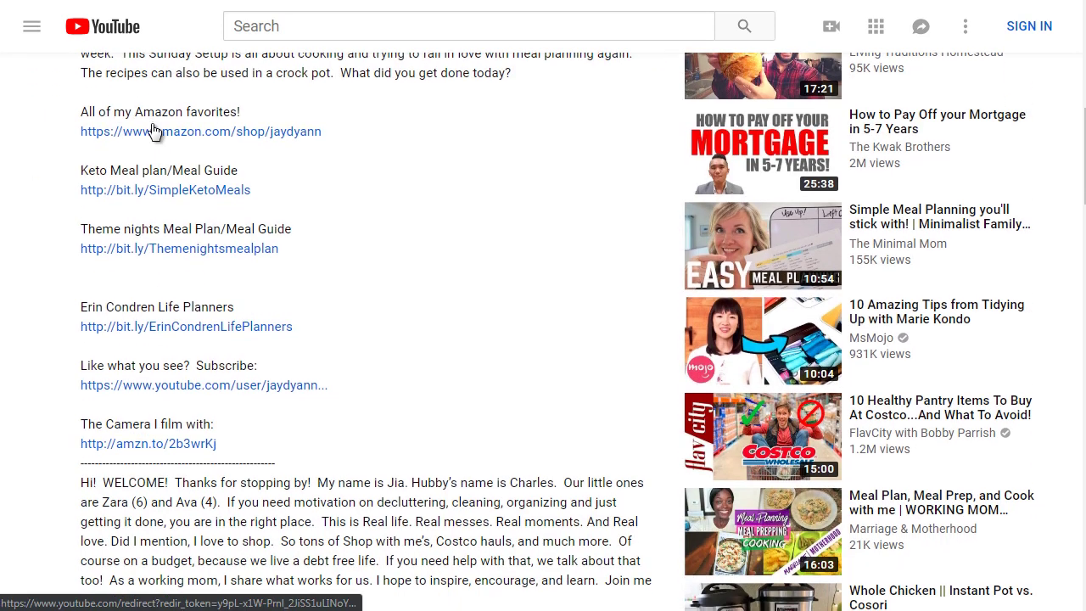
scroll(56, 312, "down", 3)
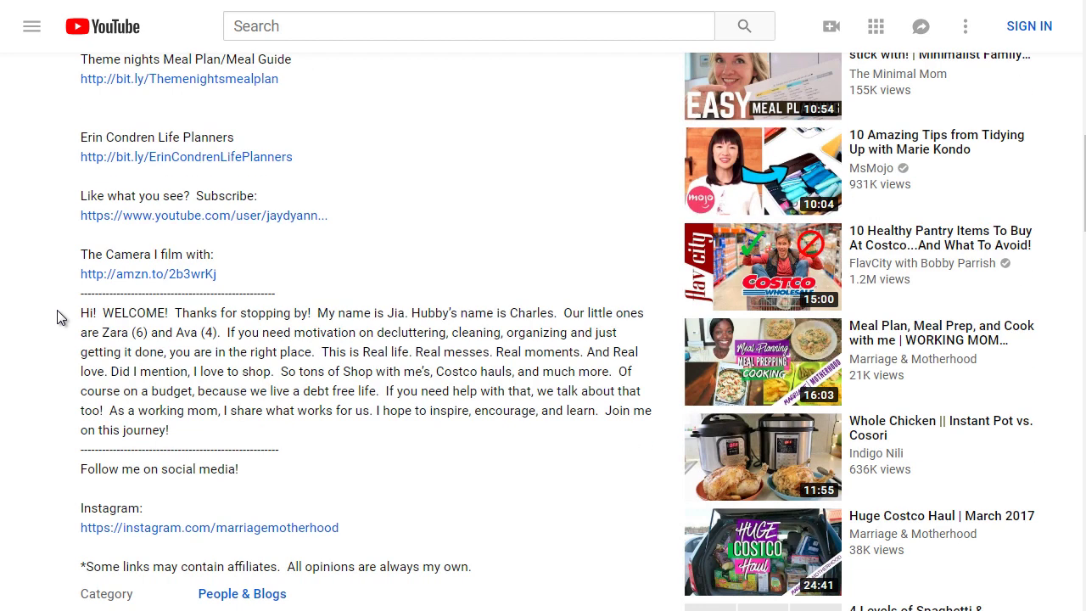
scroll(57, 316, "down", 1)
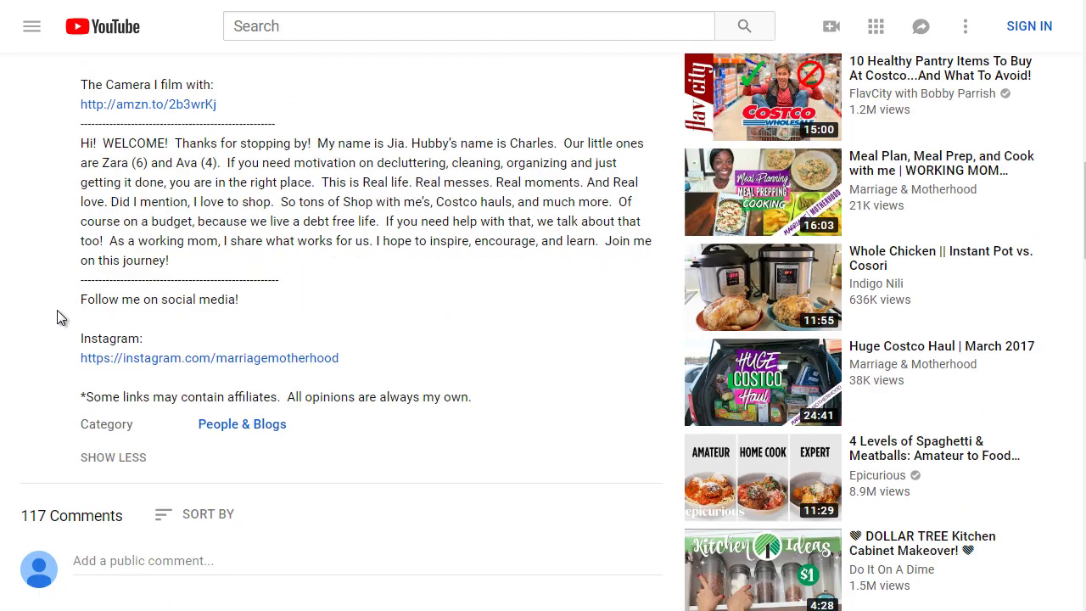
scroll(57, 318, "up", 7)
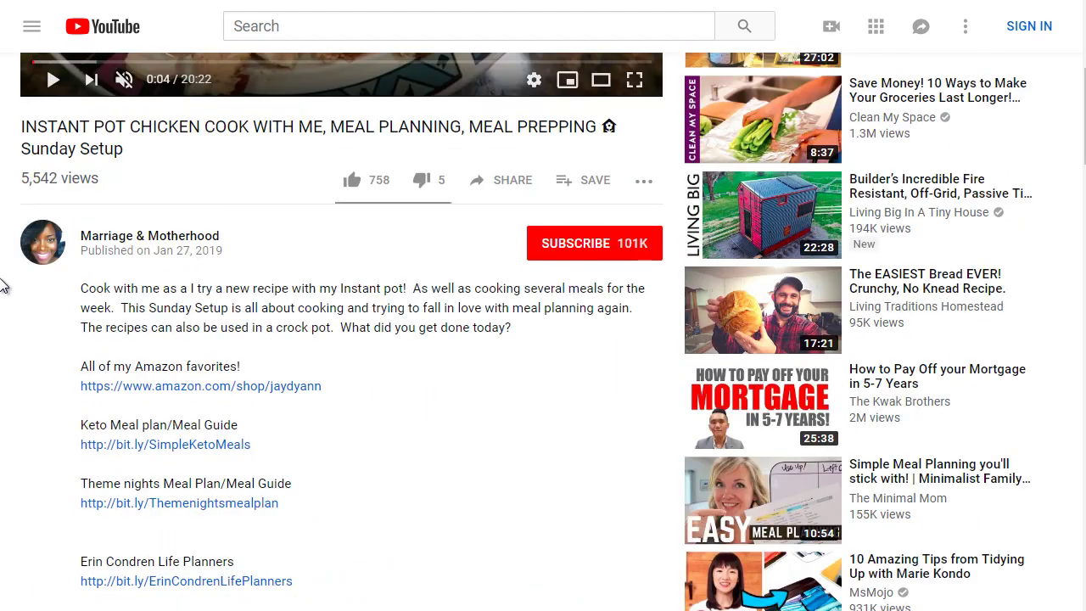
scroll(3, 286, "up", 2)
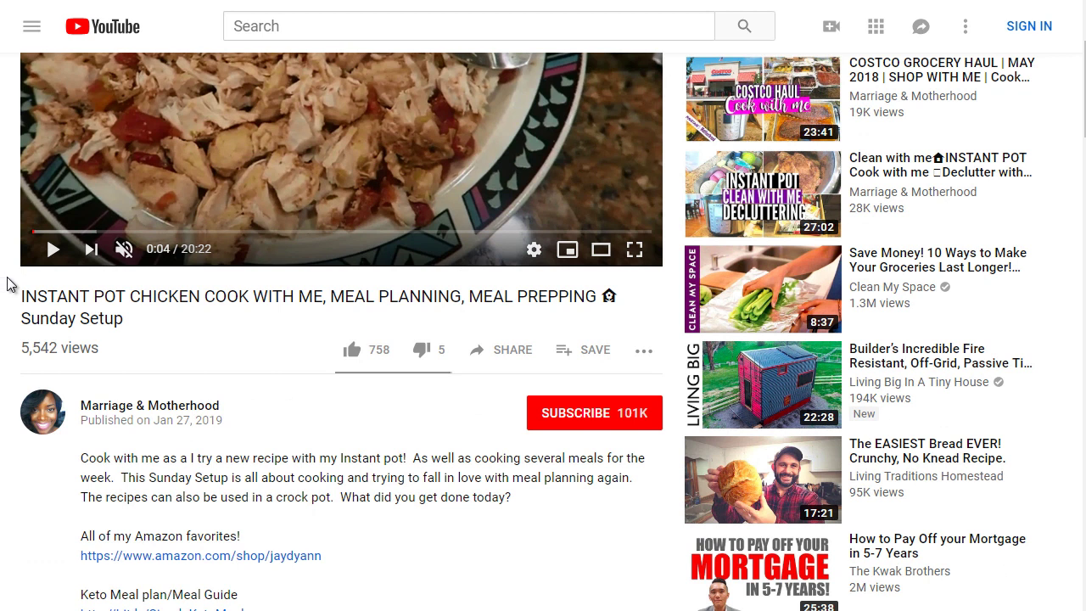
scroll(25, 269, "down", 1)
left_click_drag(140, 239, 12, 231)
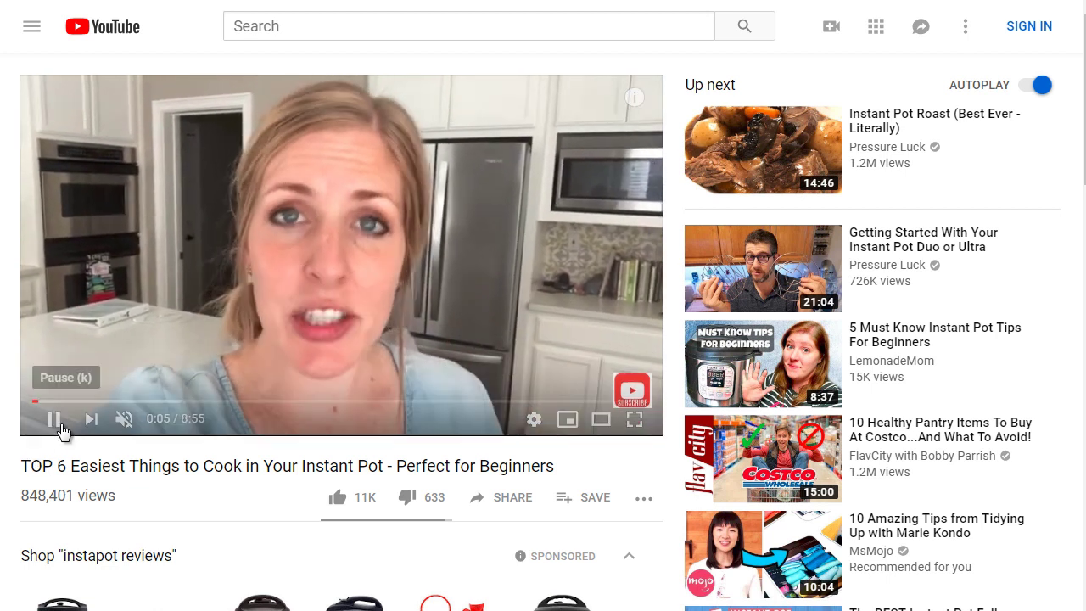
Pause the TOP 6 Easiest Things to Cook in Your Instant Pot video and examine its sponsored products, description and comments.
left_click(54, 419)
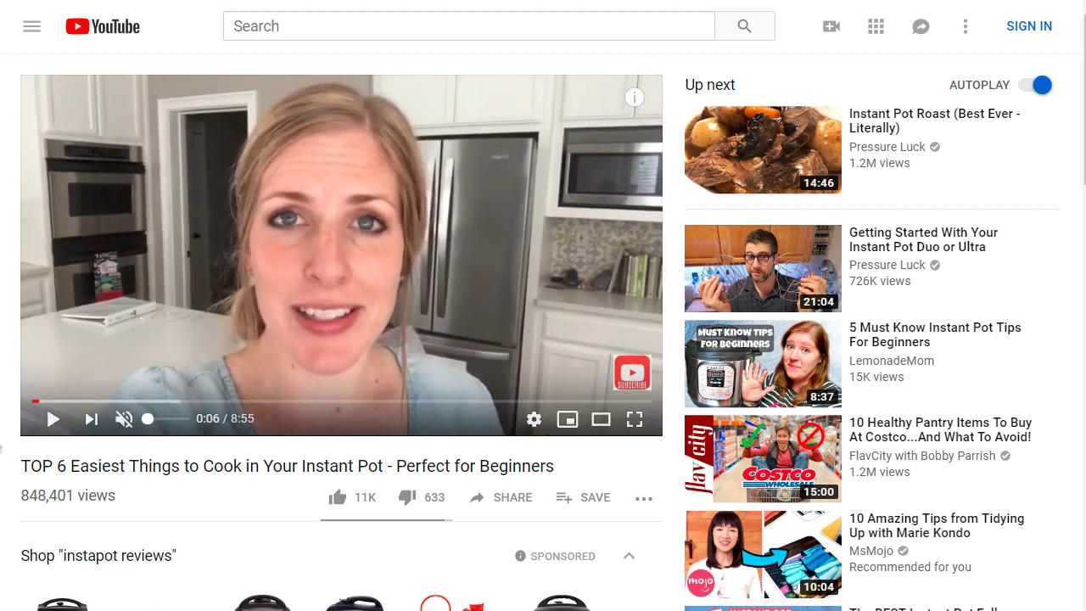
scroll(2, 437, "down", 1)
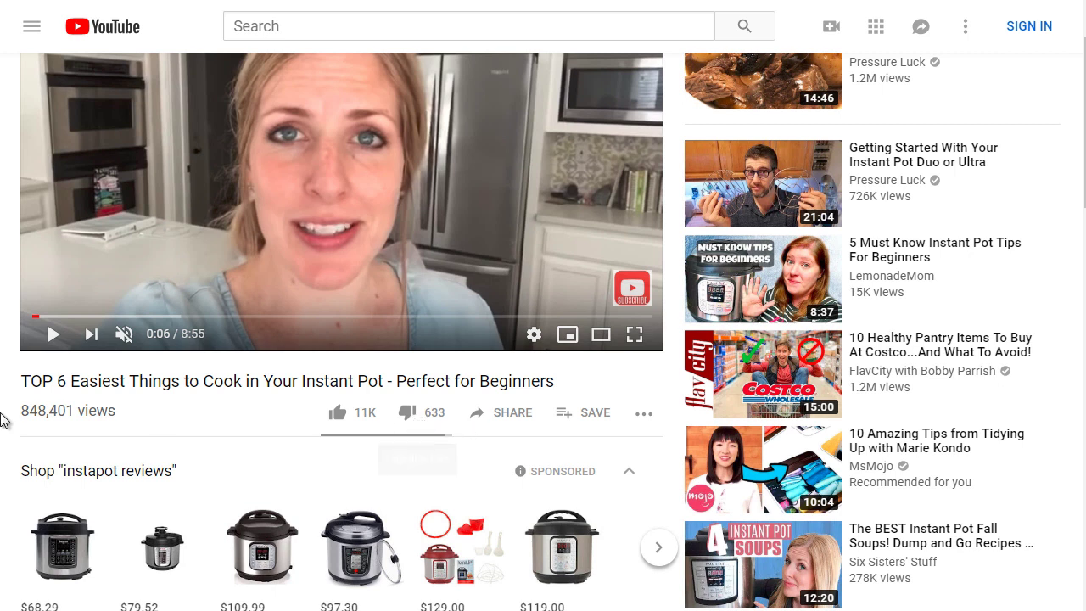
scroll(9, 414, "down", 3)
scroll(9, 414, "down", 7)
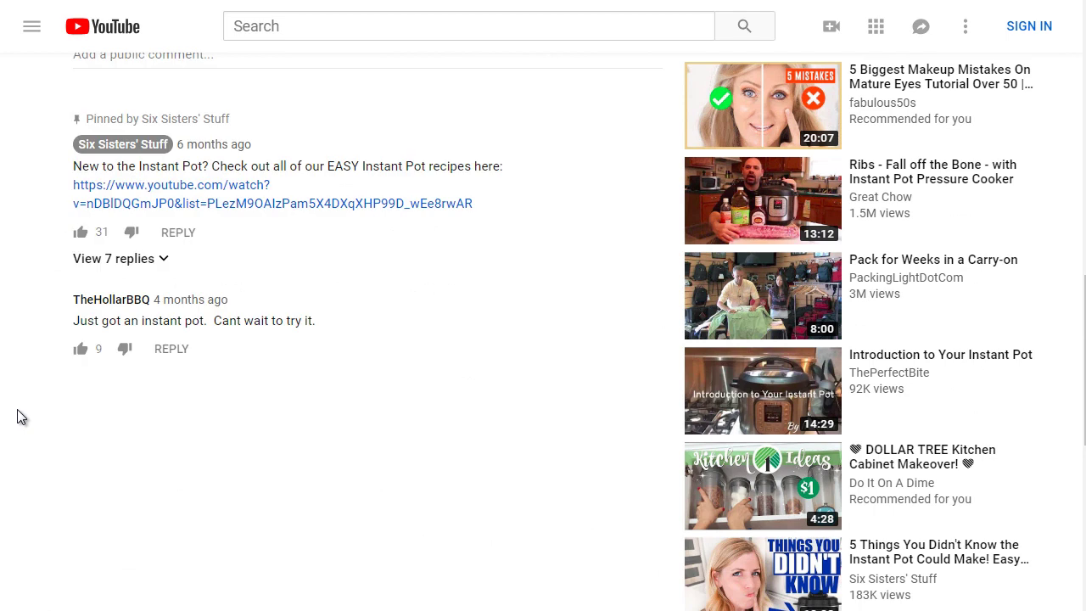
scroll(21, 416, "up", 1)
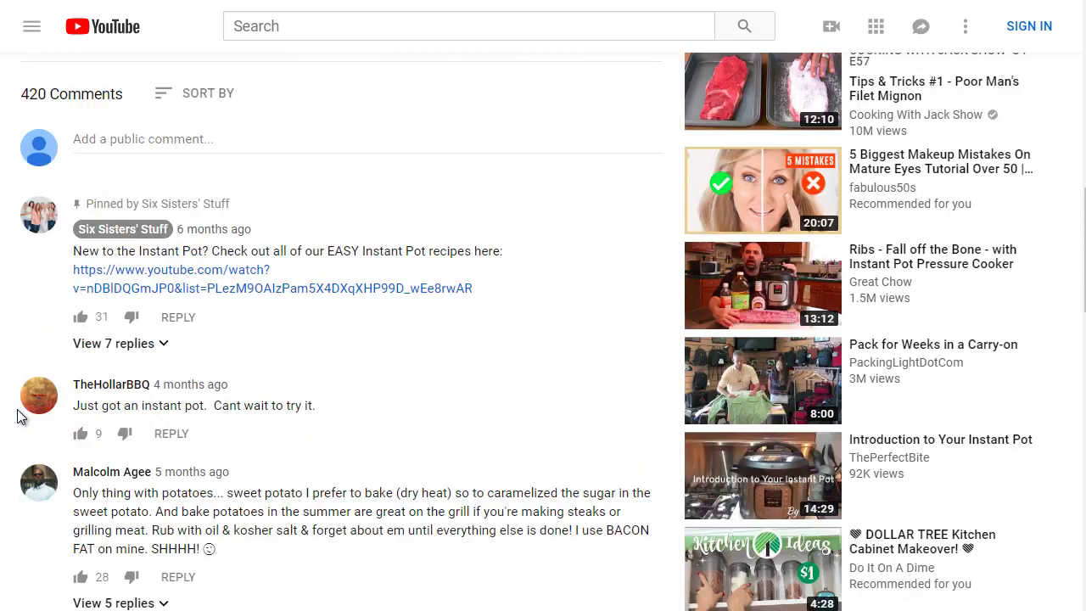
scroll(16, 410, "up", 8)
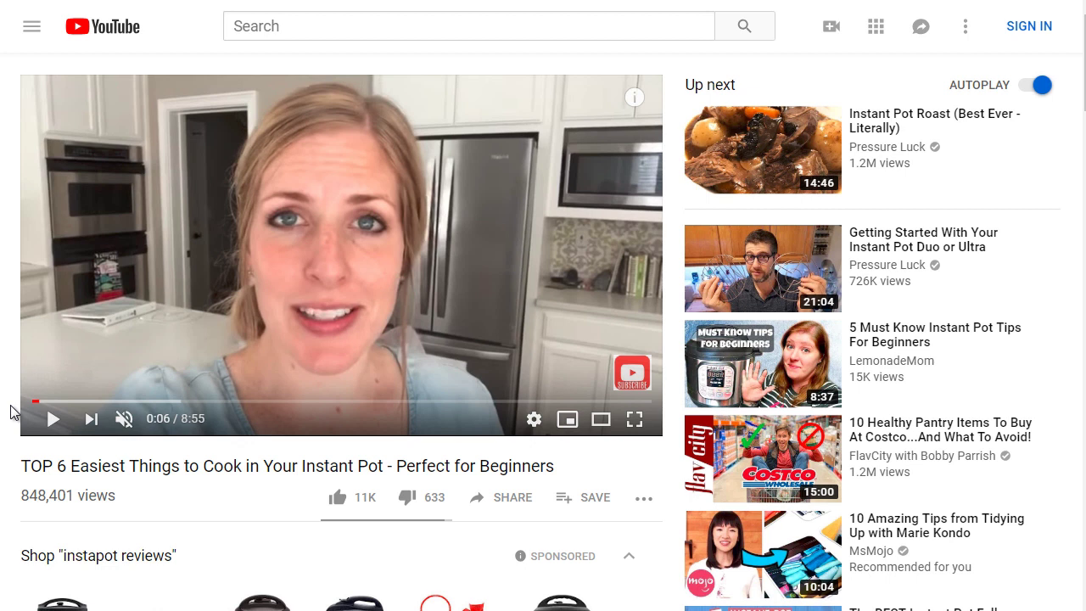
scroll(10, 412, "down", 5)
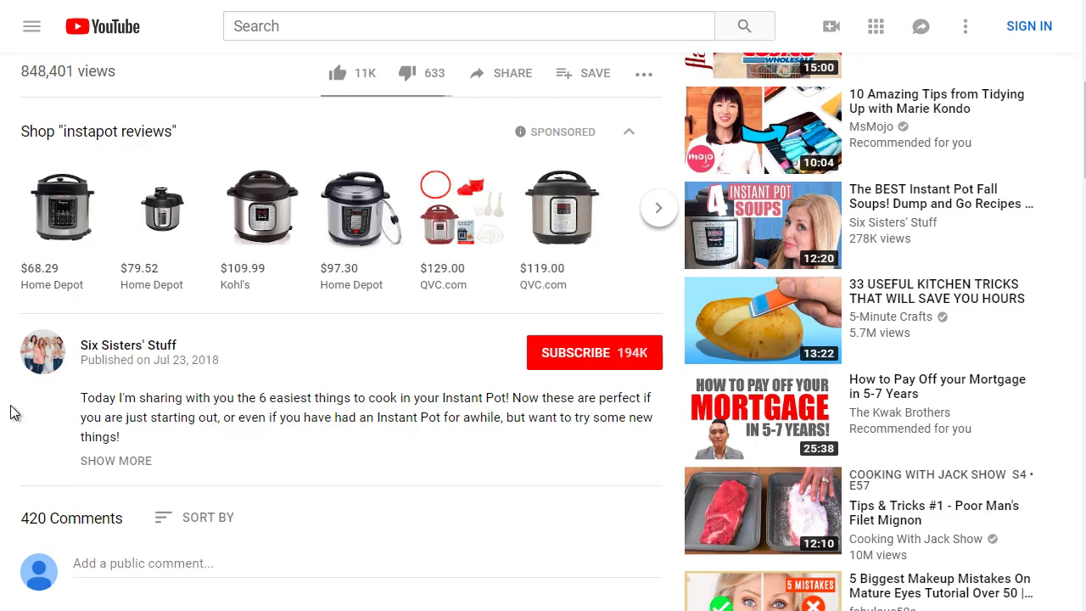
Recheck the title of the TOP 6 Easiest Things to Cook video and switch to the collected notes in Notepad.
scroll(10, 411, "up", 4)
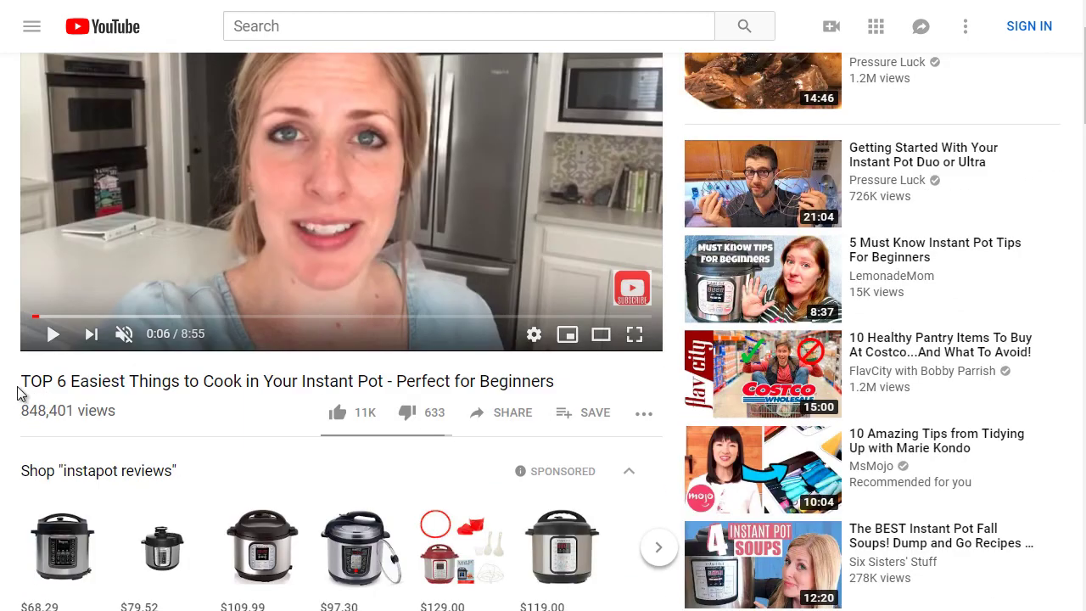
left_click_drag(491, 365, 542, 365)
left_click(544, 367)
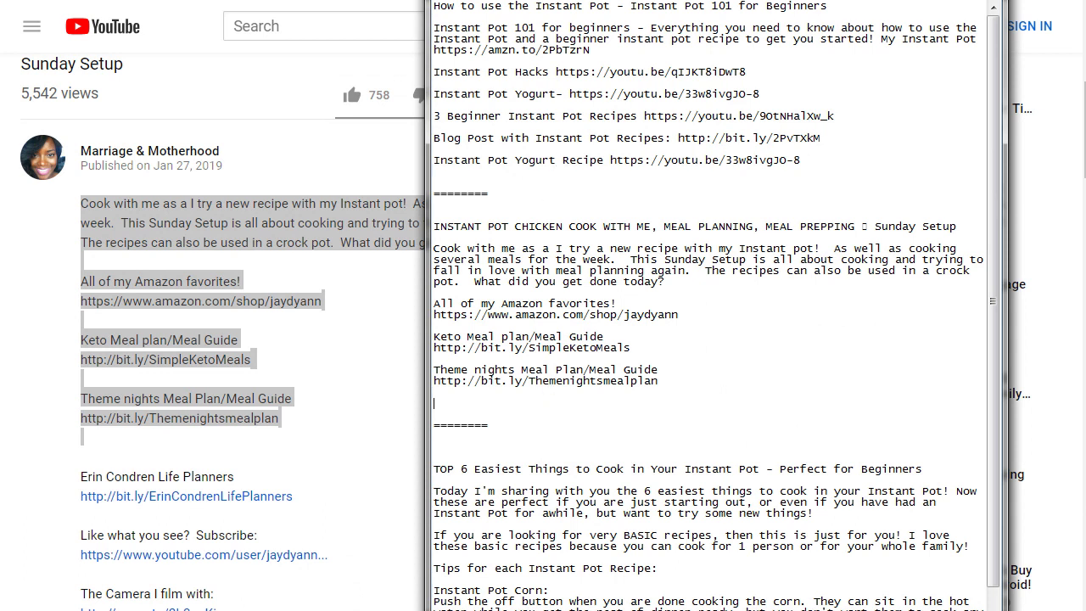
Highlight the chicken meal prepping video's title and description in the notes to examine that entry.
key("ctrl+Home")
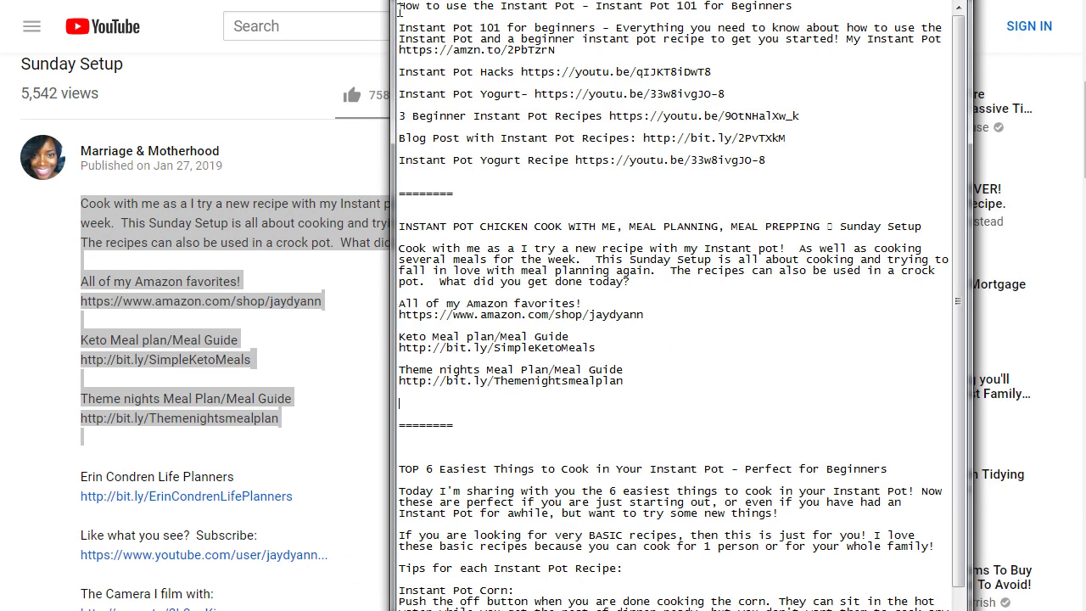
key("shift+End")
key("shift+Down")
key("shift+Down")
key("shift+Down")
key("shift+Down")
key("shift+Down")
key("shift+Down")
key("shift+Down")
key("shift+Down")
key("shift+Down")
key("shift+Down")
key("shift+Down")
key("shift+Down")
key("shift+Down")
left_click_drag(630, 376, 372, 222)
scroll(641, 370, "down", 1)
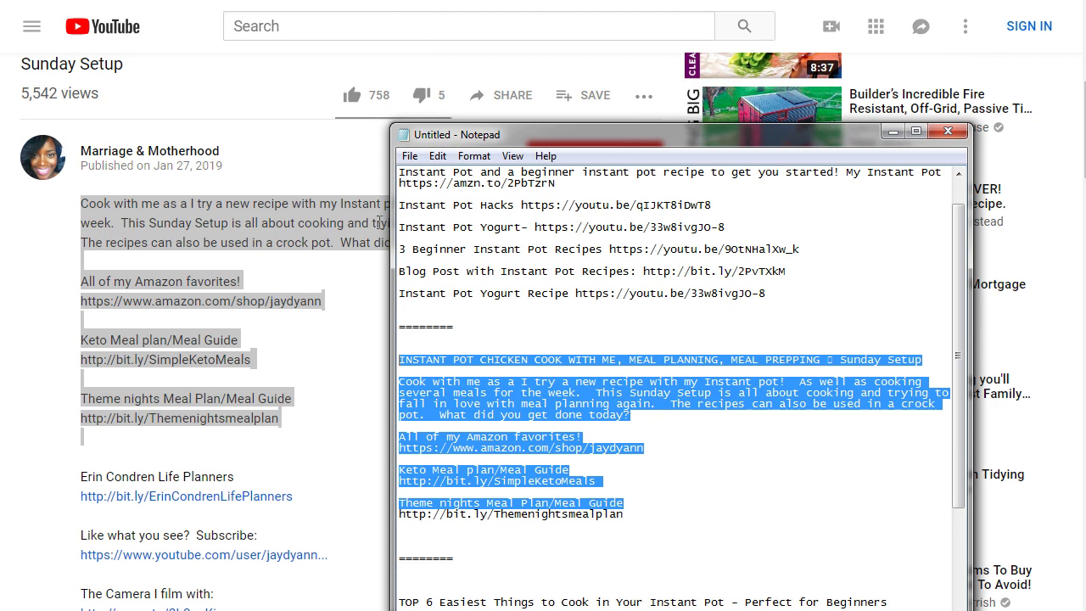
Widen the notes window, move it up the screen and clear the text selection.
left_click_drag(391, 223, 146, 261)
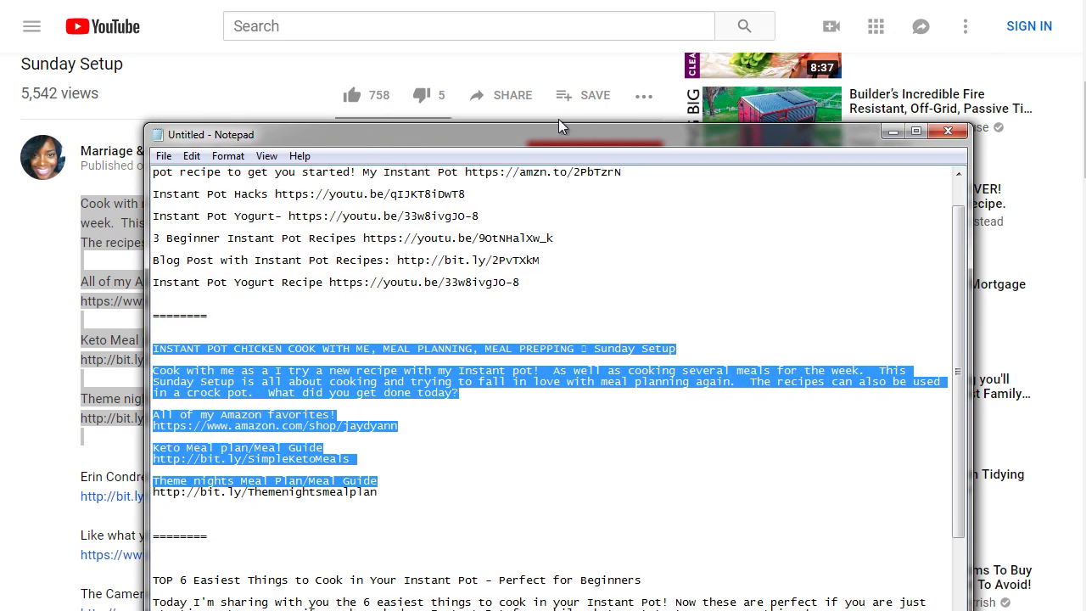
left_click_drag(561, 127, 601, 4)
left_click(382, 253)
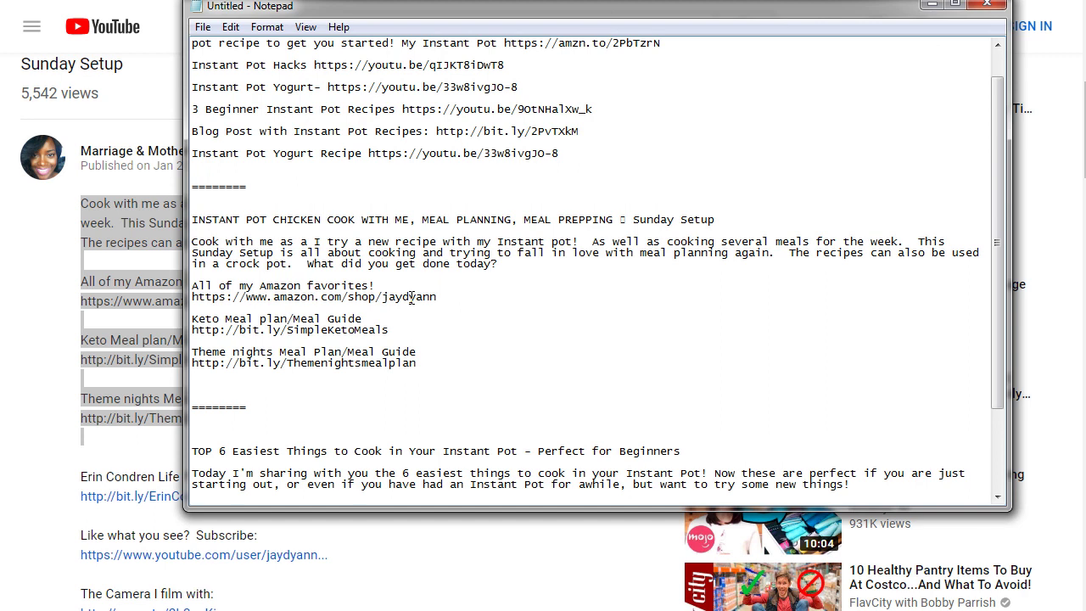
Review the collected titles, highlighting the chicken title's "Sunday Setup" and the TOP 6 title's opening words and "Perfect for Beginners".
scroll(411, 297, "down", 3)
scroll(369, 235, "up", 4)
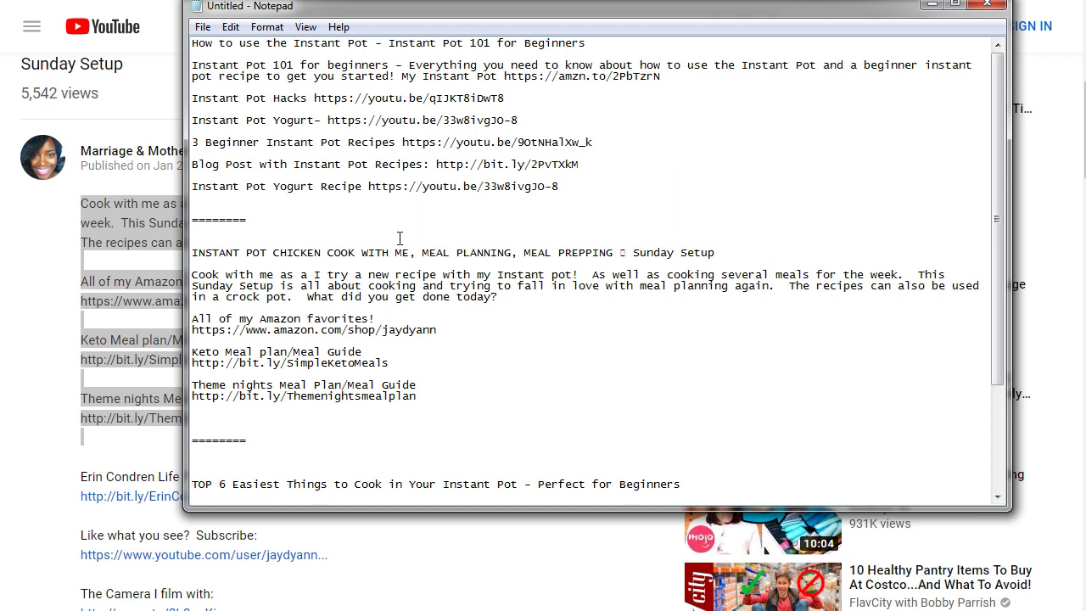
left_click_drag(616, 39, 391, 41)
scroll(622, 194, "down", 3)
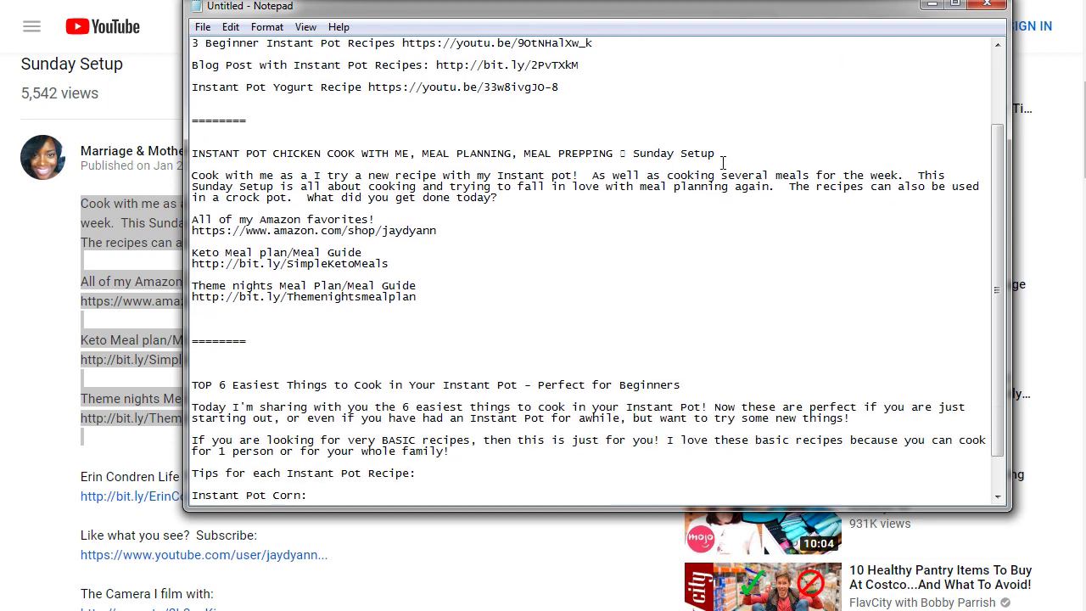
left_click_drag(720, 156, 623, 150)
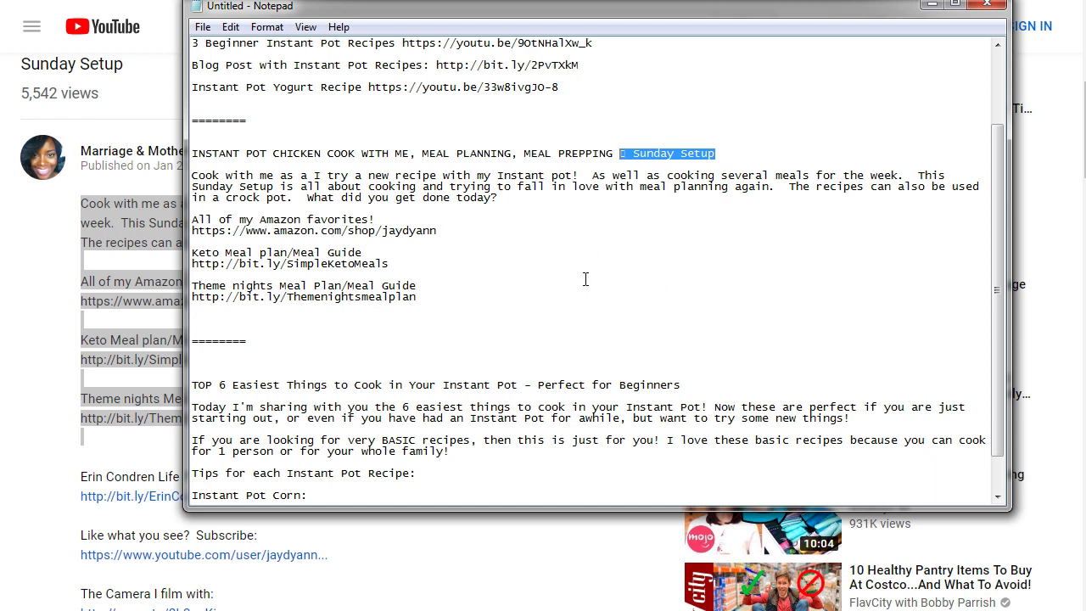
scroll(551, 282, "down", 1)
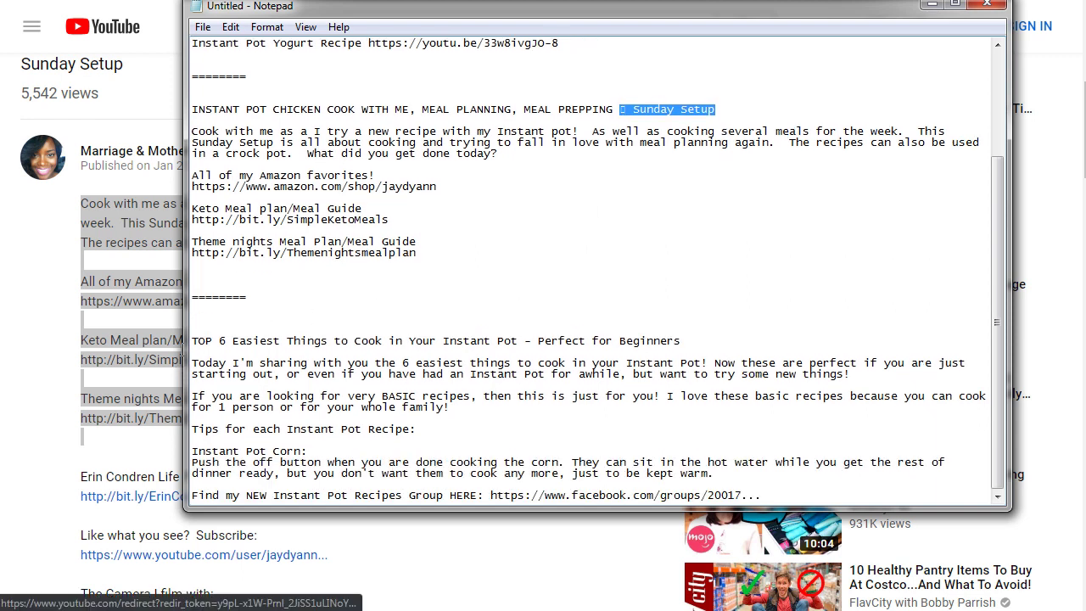
left_click_drag(191, 343, 353, 341)
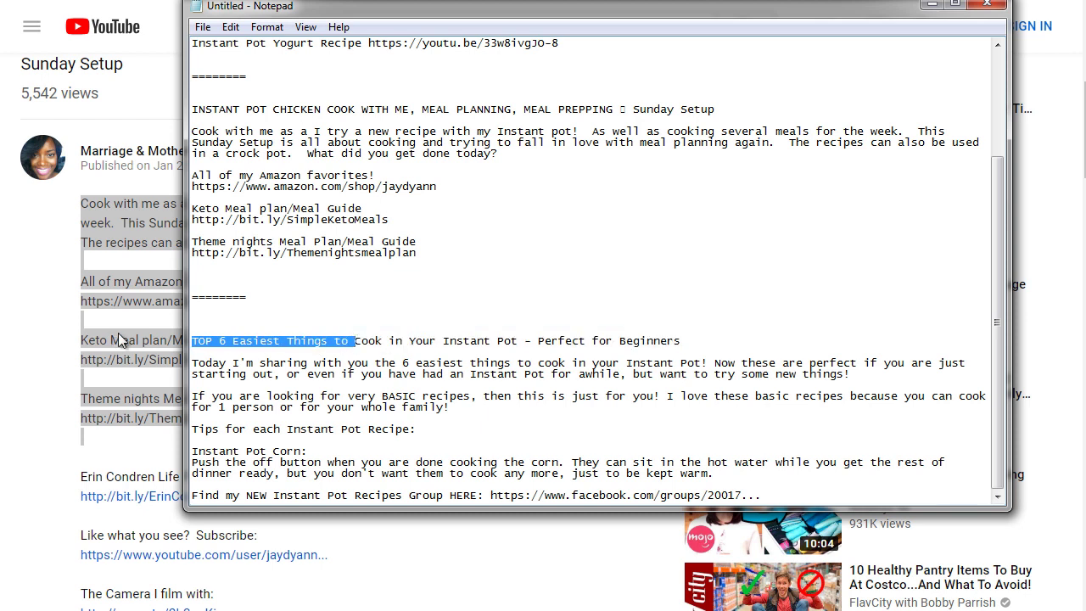
left_click_drag(684, 341, 536, 341)
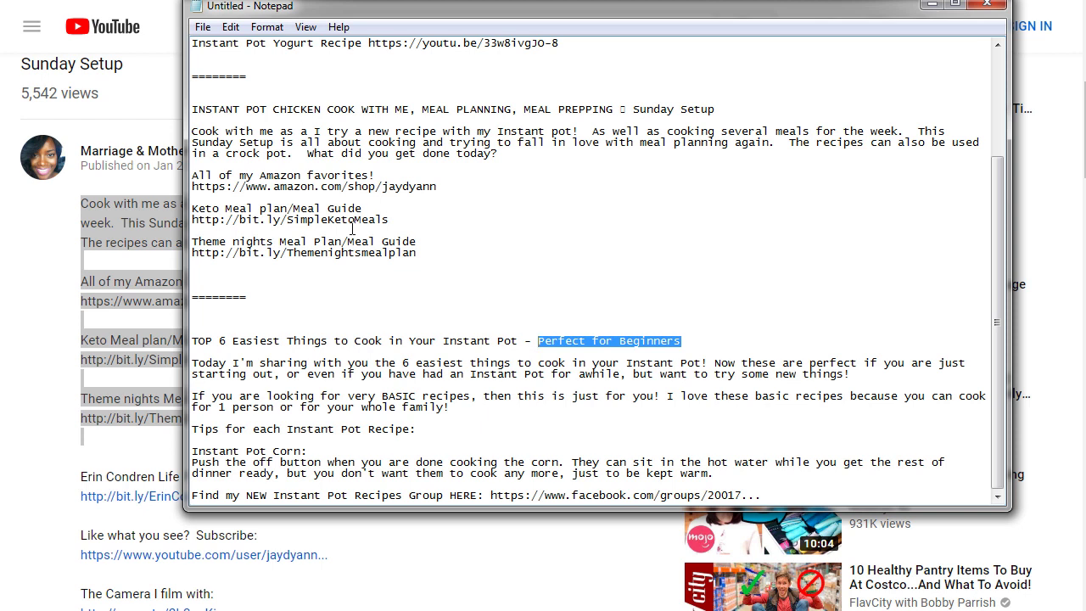
Compare the three collected video titles once more, highlighting the "MEAL PREPPING" and "Sunday Setup" ending of the chicken title.
scroll(352, 229, "up", 4)
scroll(351, 227, "up", 1)
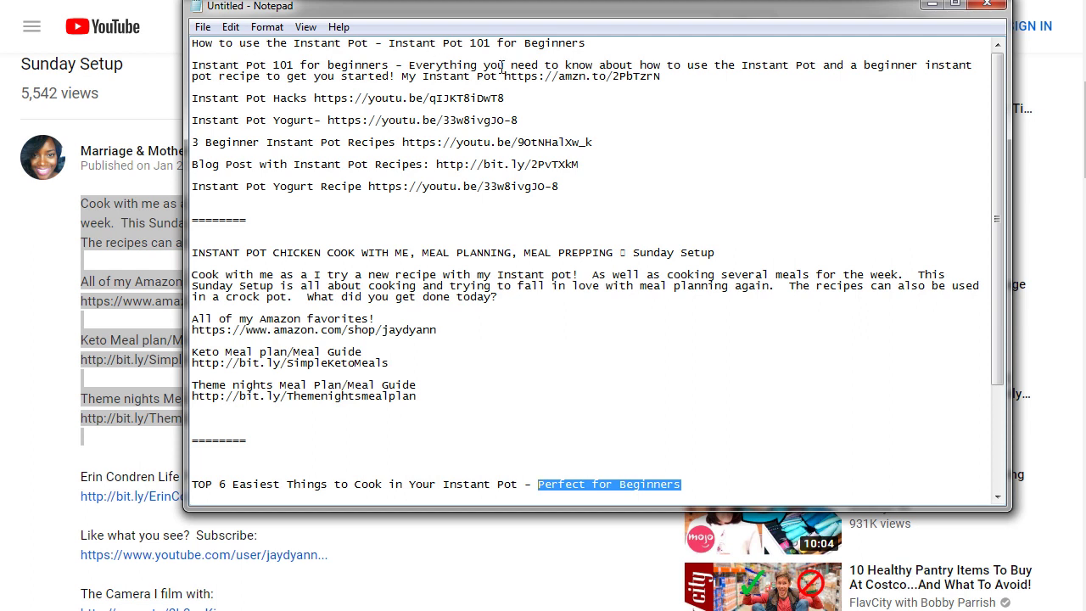
scroll(596, 304, "down", 3)
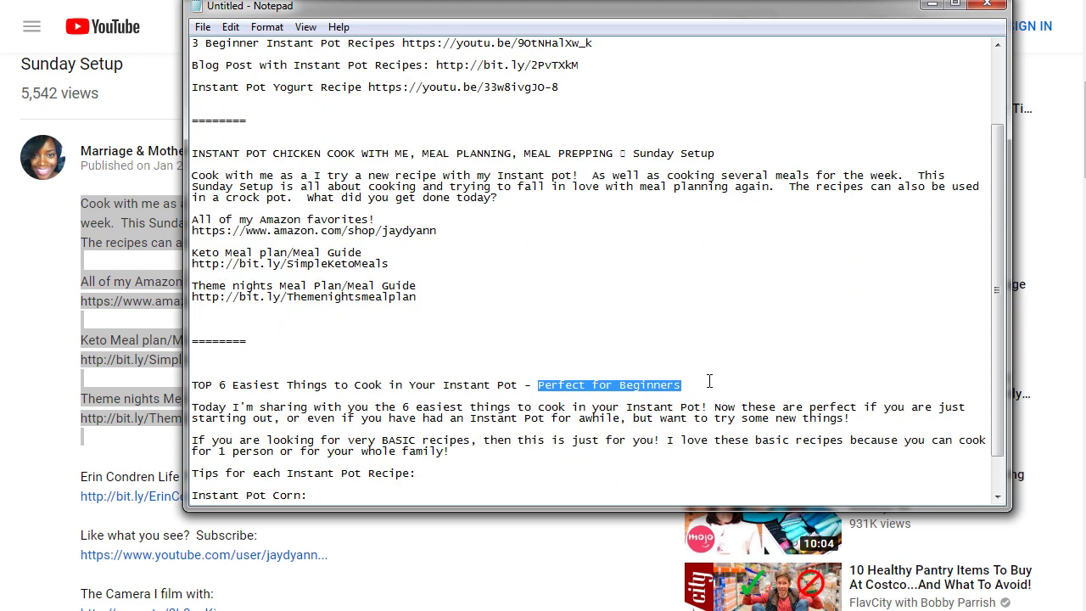
scroll(710, 383, "up", 2)
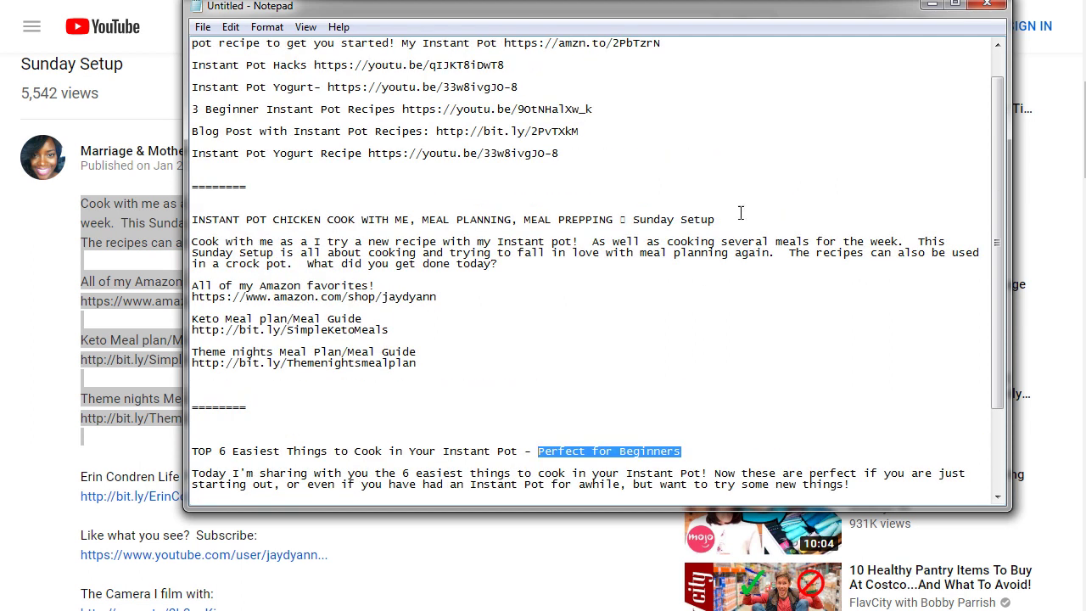
left_click_drag(729, 218, 526, 219)
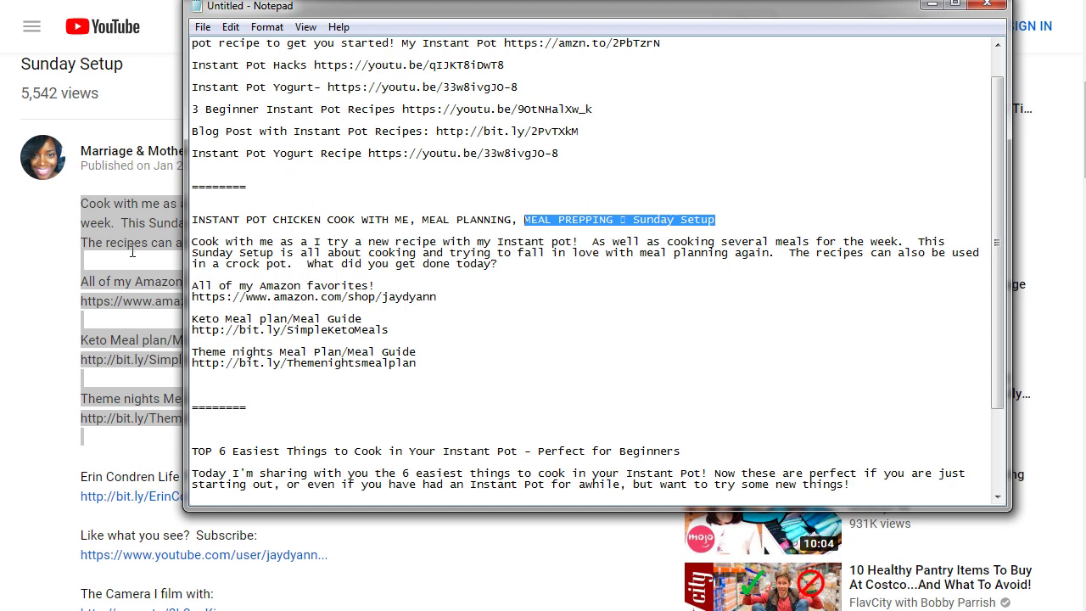
Return to the browser, search Google for "social blade" and open SocialBlade.com.
left_click(85, 192)
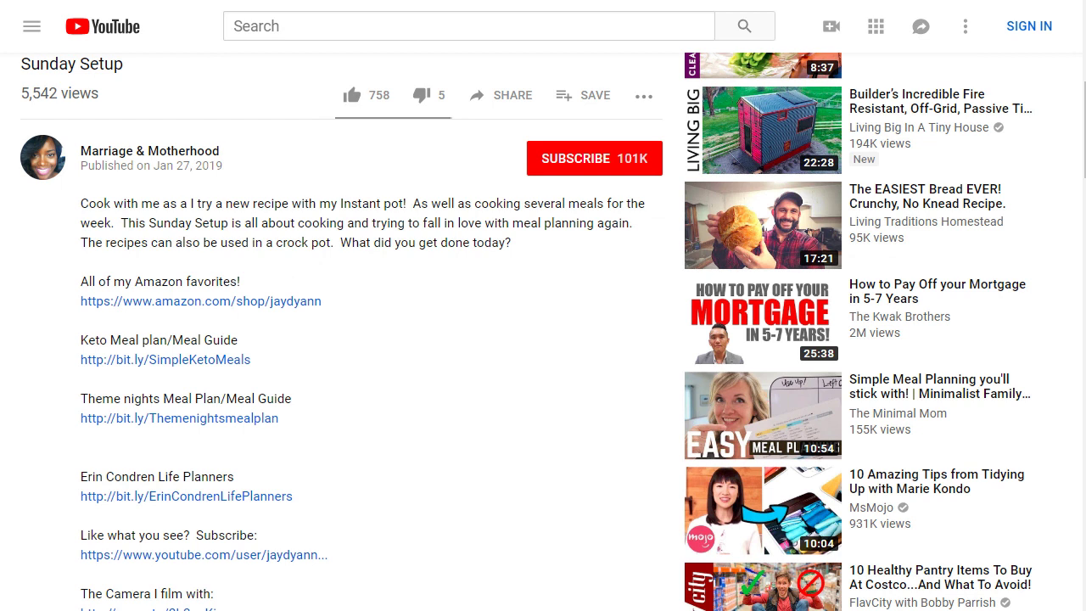
key("ctrl+shift+n")
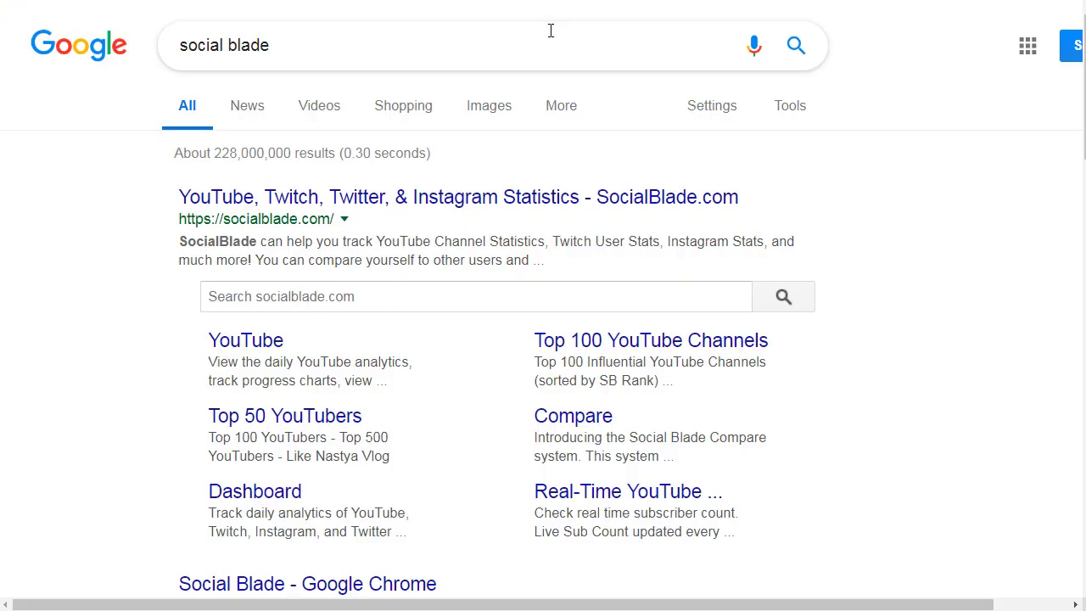
left_click(218, 199)
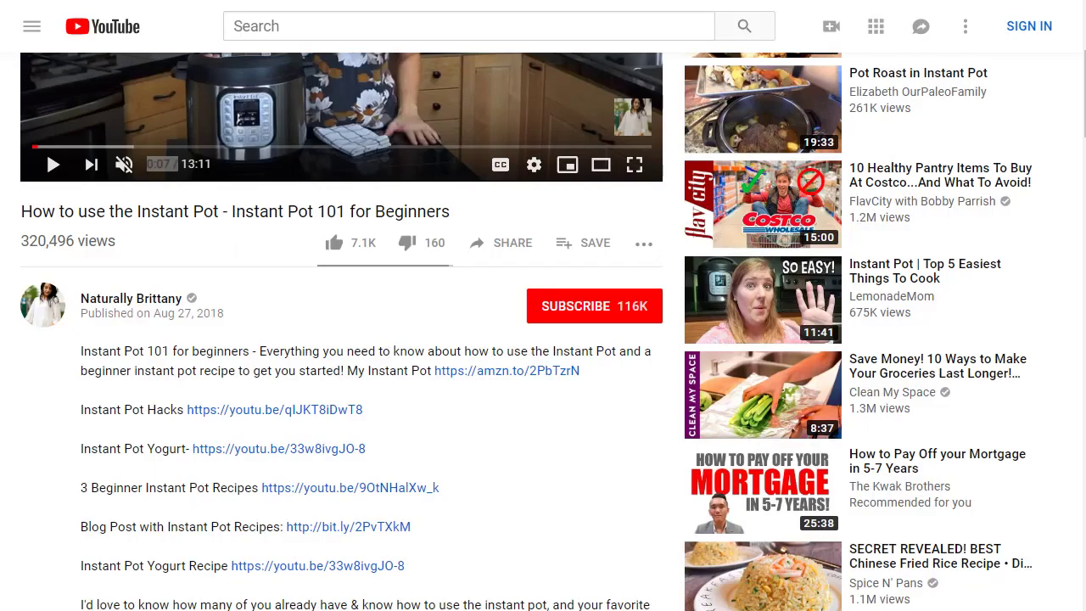
Copy the channel name Naturally Brittany from the Instant Pot 101 video and search Social Blade for it.
double_click(162, 164)
left_click_drag(194, 300, 80, 299)
key("ctrl+c")
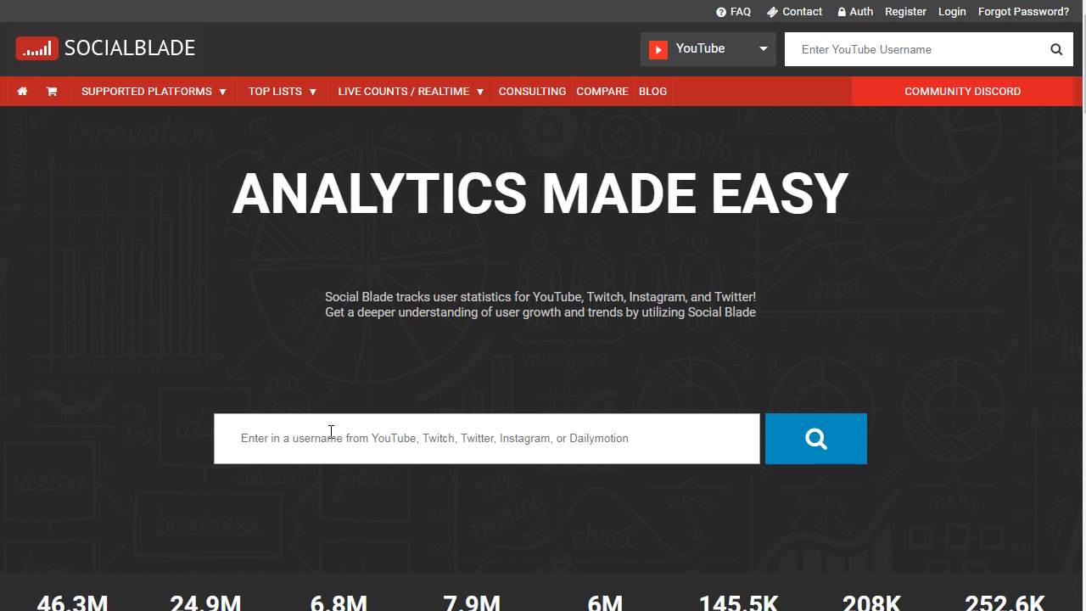
left_click(331, 432)
key("ctrl+v")
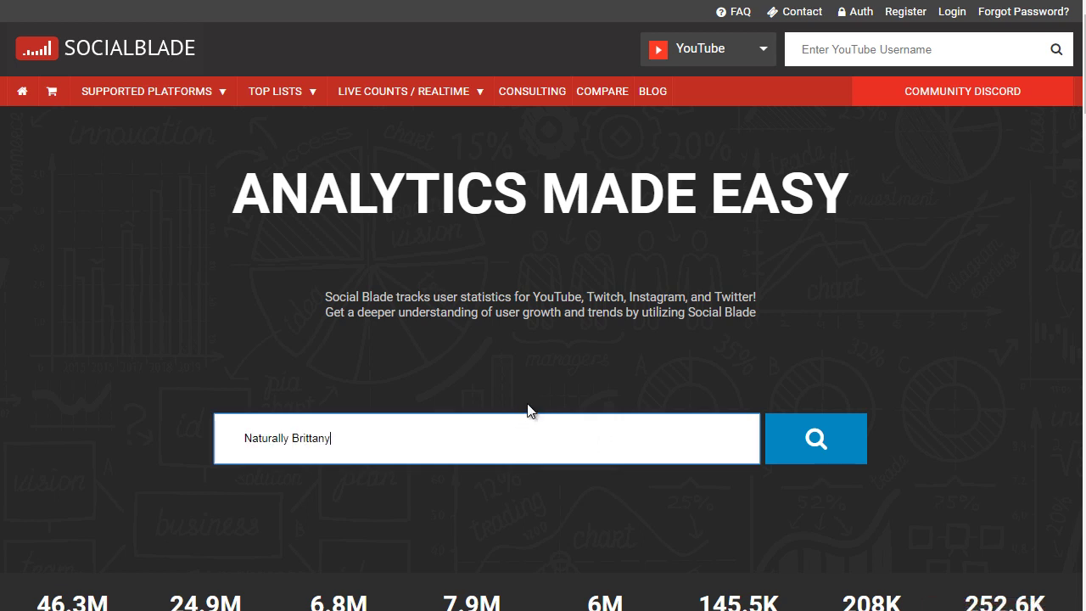
left_click(818, 443)
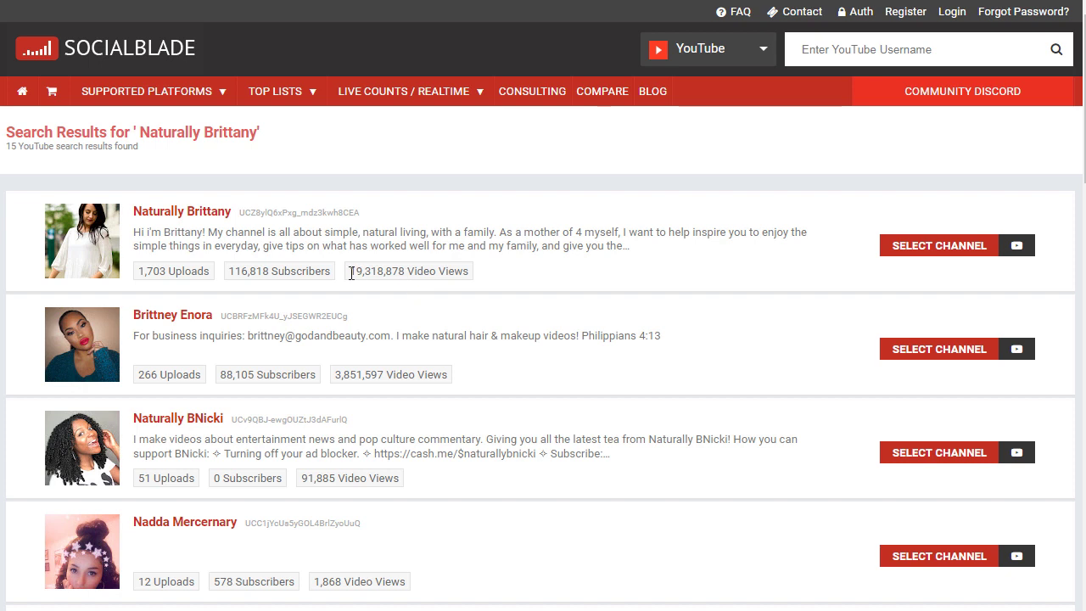
Highlight Naturally Brittany's total video views and open the channel's statistics page separately from the results.
left_click_drag(352, 274, 406, 273)
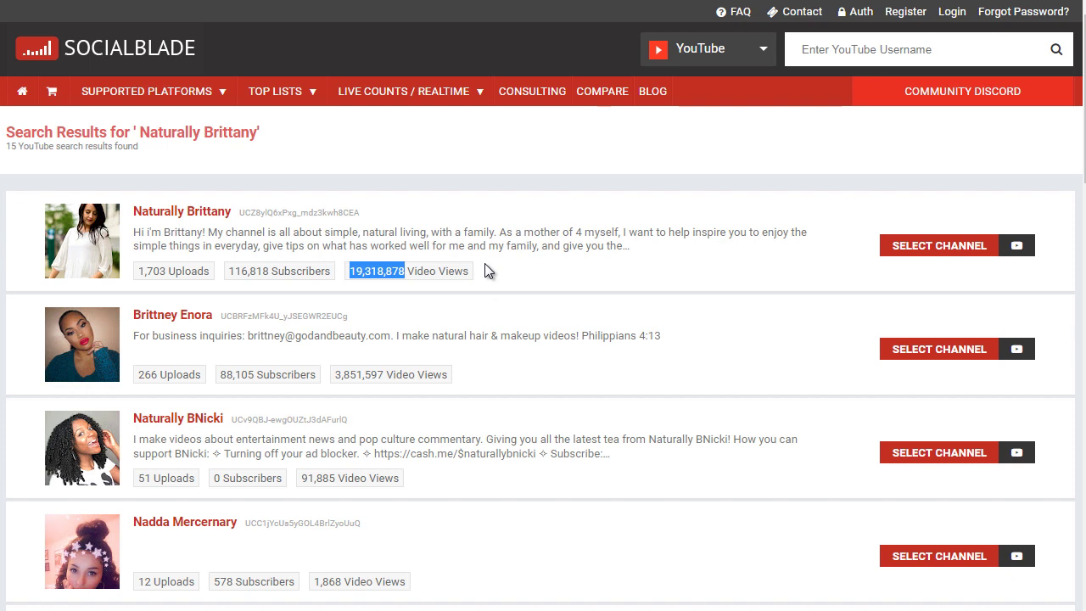
right_click(210, 215)
left_click(254, 209)
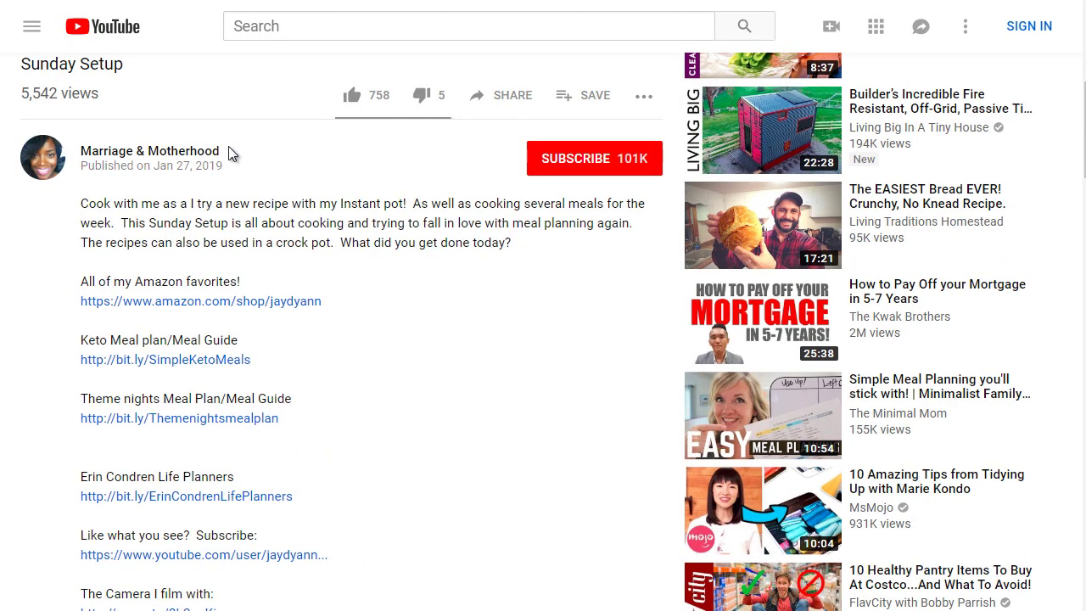
Search Social Blade for Marriage & Motherhood, the chicken video's channel, and open its statistics in a new tab.
left_click_drag(229, 152, 91, 153)
key("ctrl+c")
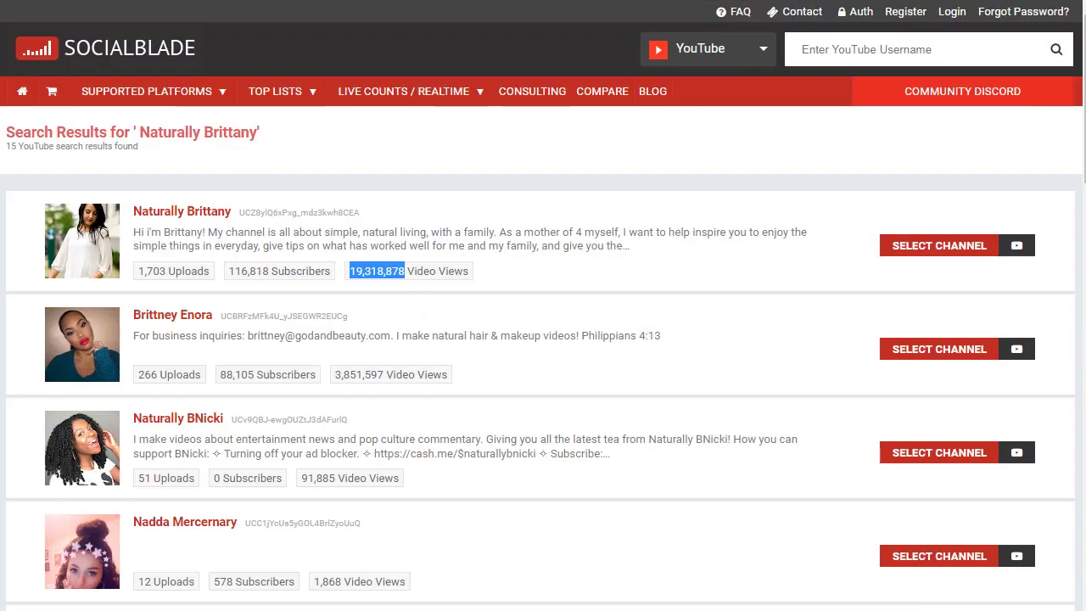
left_click(822, 48)
key("ctrl+v")
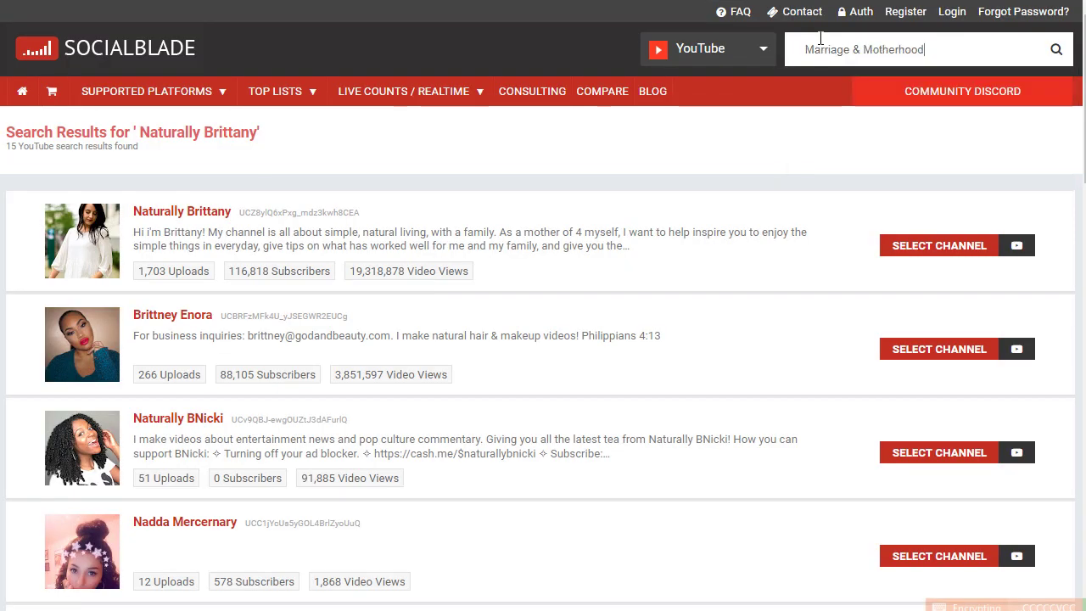
key("Return")
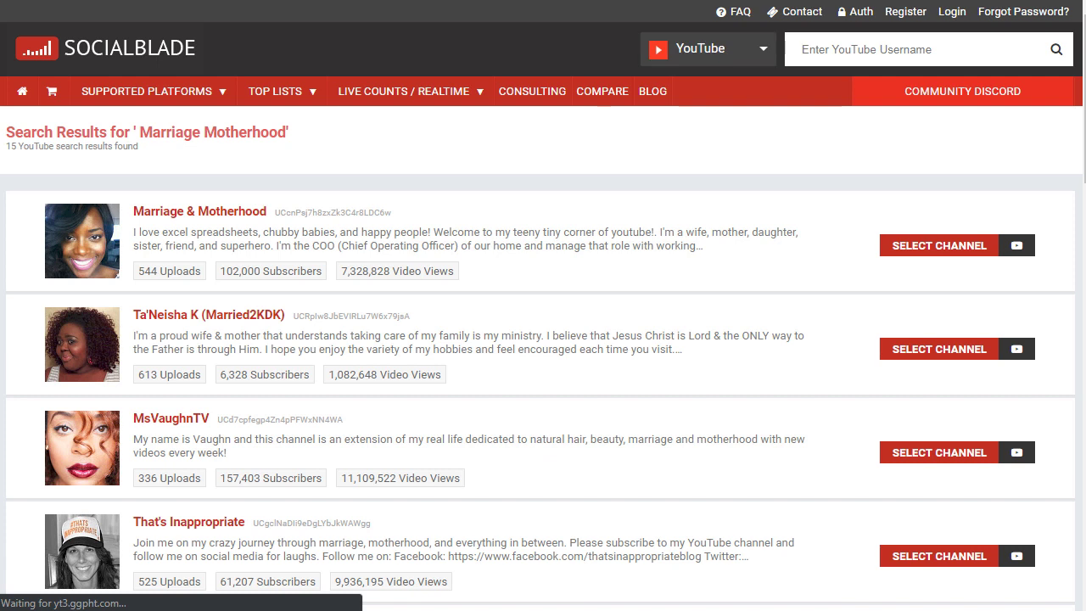
left_click(228, 214)
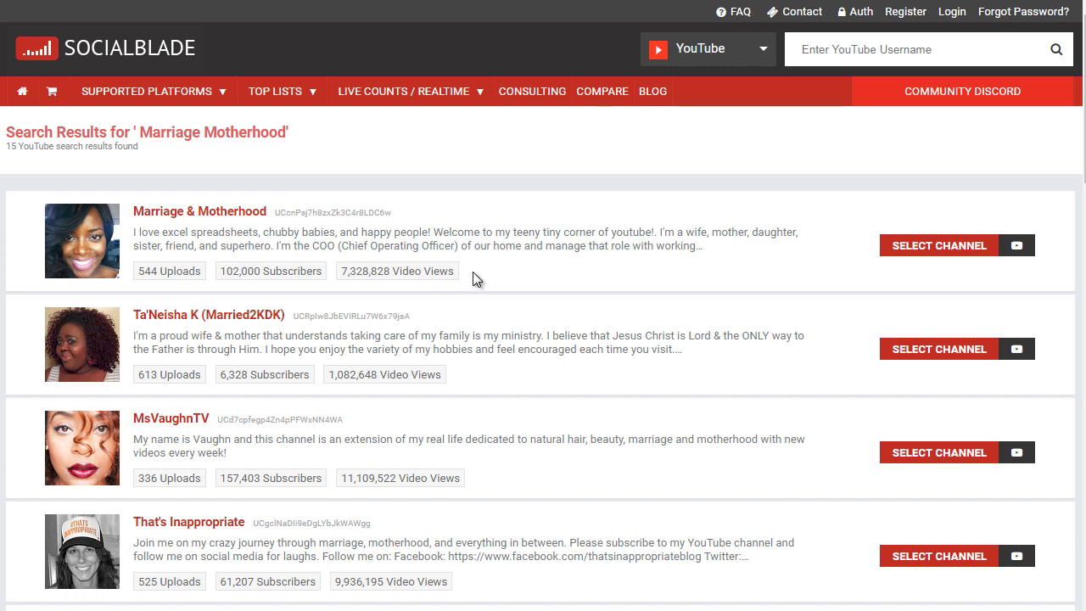
right_click(223, 210)
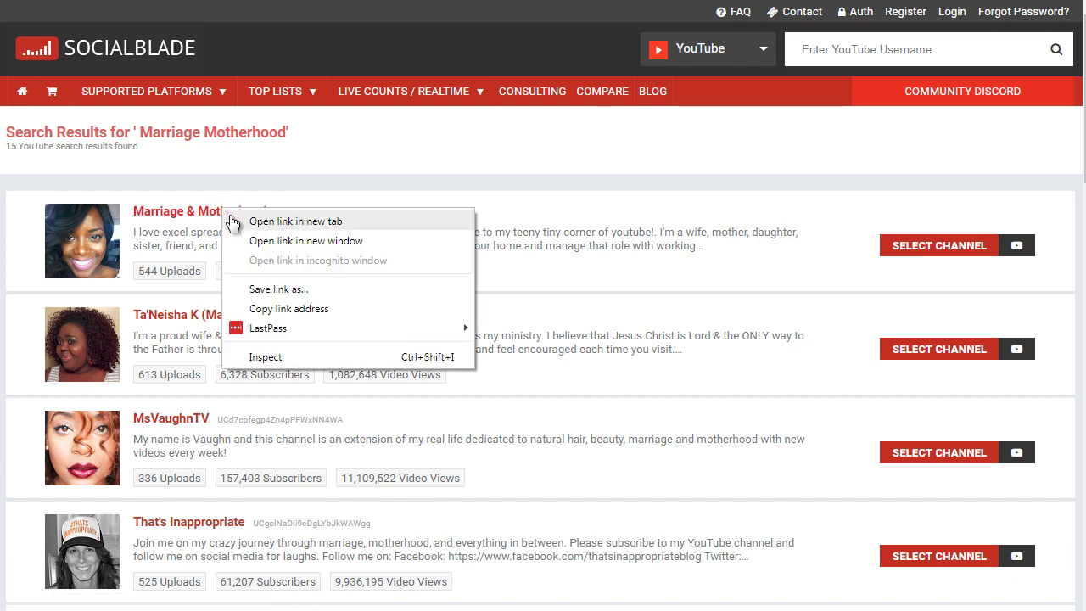
left_click(246, 218)
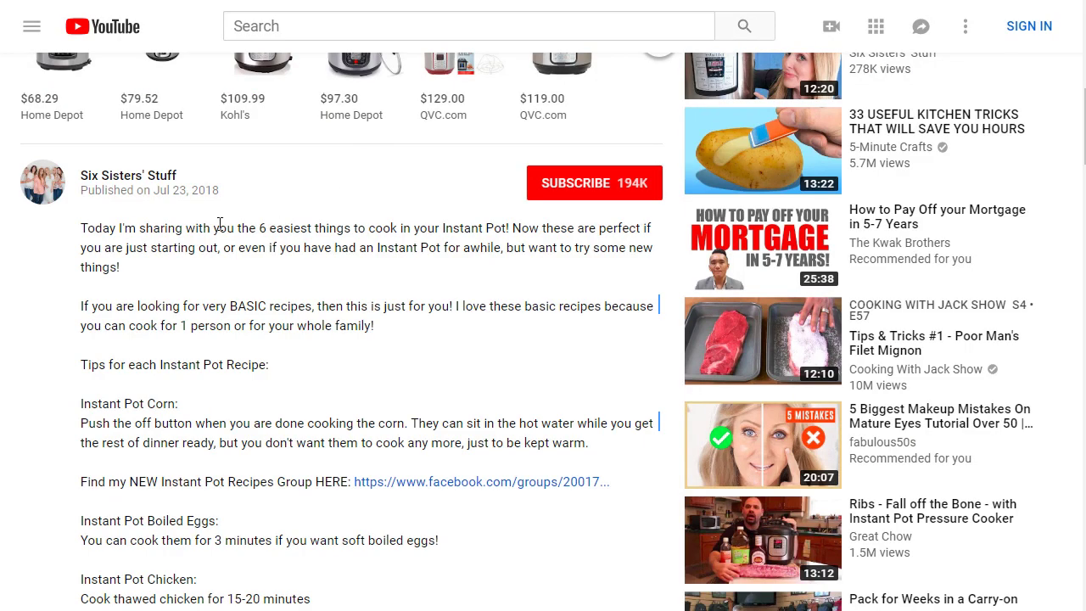
Search Social Blade for Six Sisters' Stuff, the TOP 6 video's channel, and open the first matching channel's statistics page.
scroll(200, 201, "up", 8)
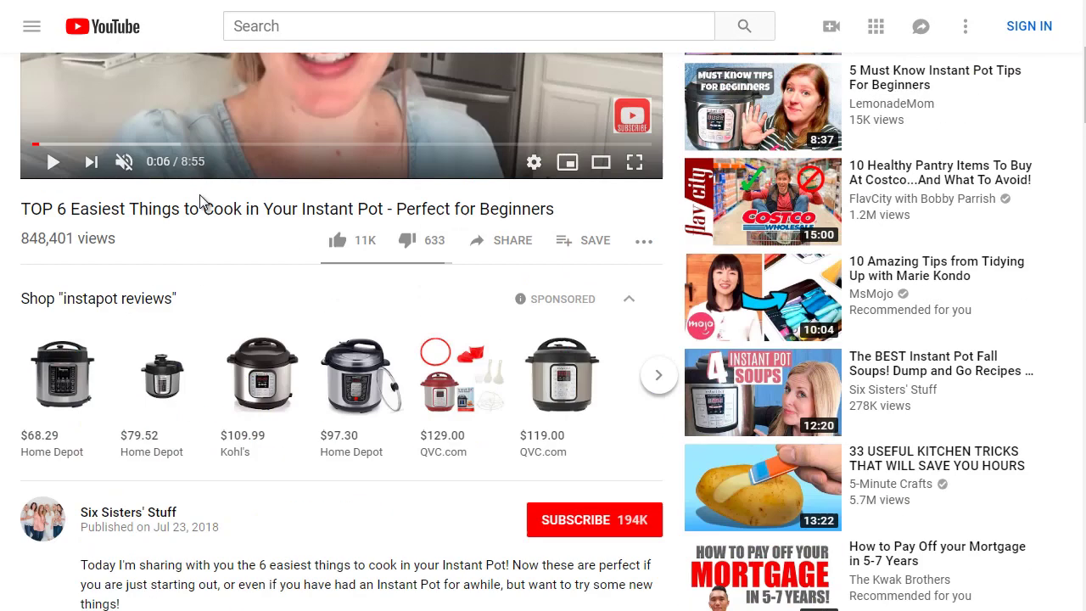
scroll(200, 201, "down", 6)
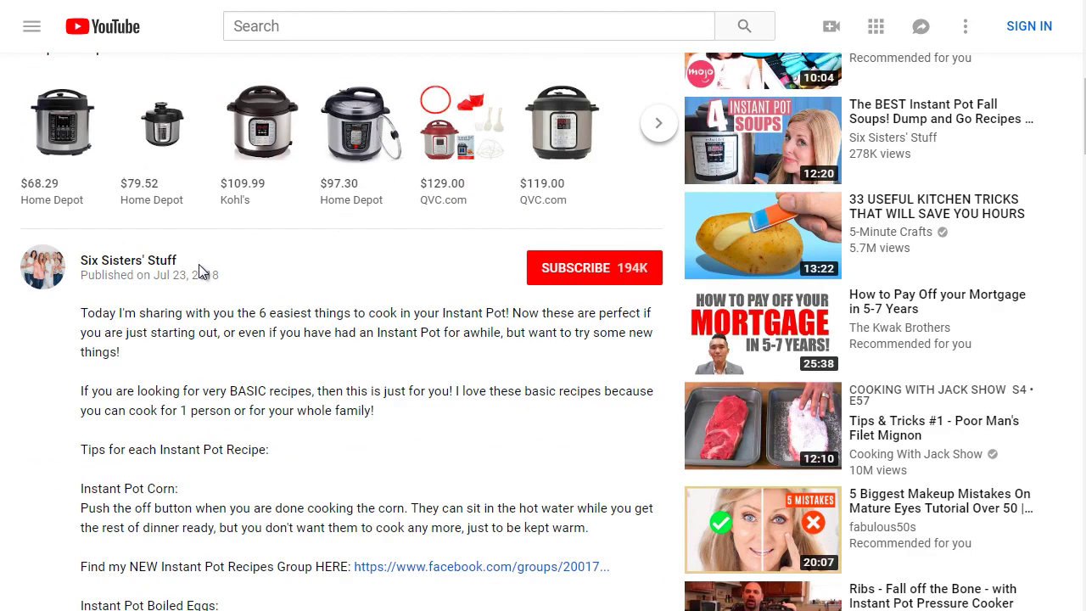
left_click_drag(197, 268, 83, 260)
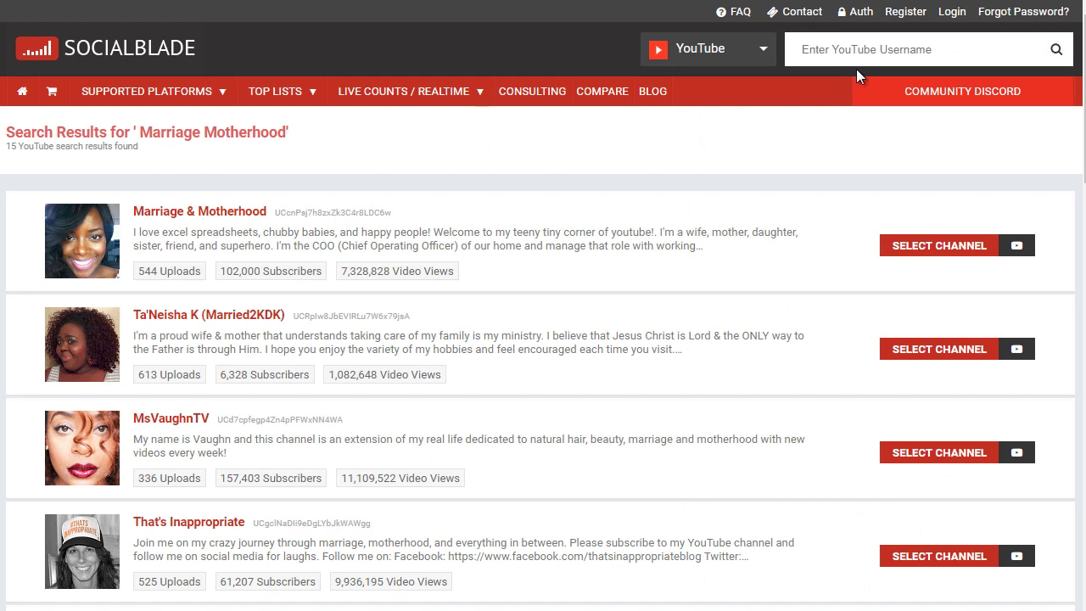
type("Six Sisters' Stuff")
key("Return")
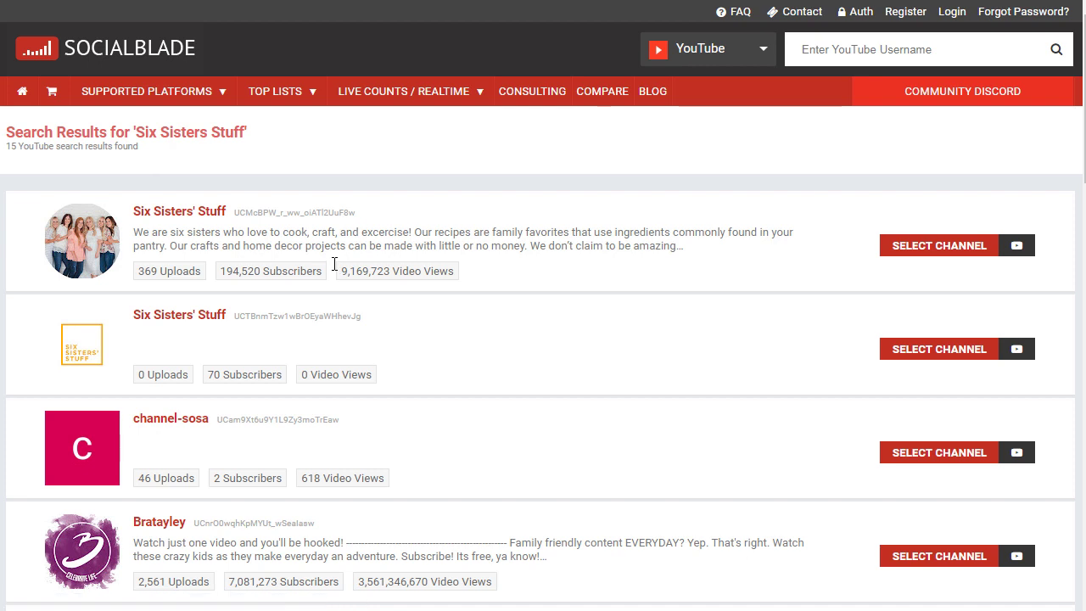
right_click(206, 219)
left_click(235, 242)
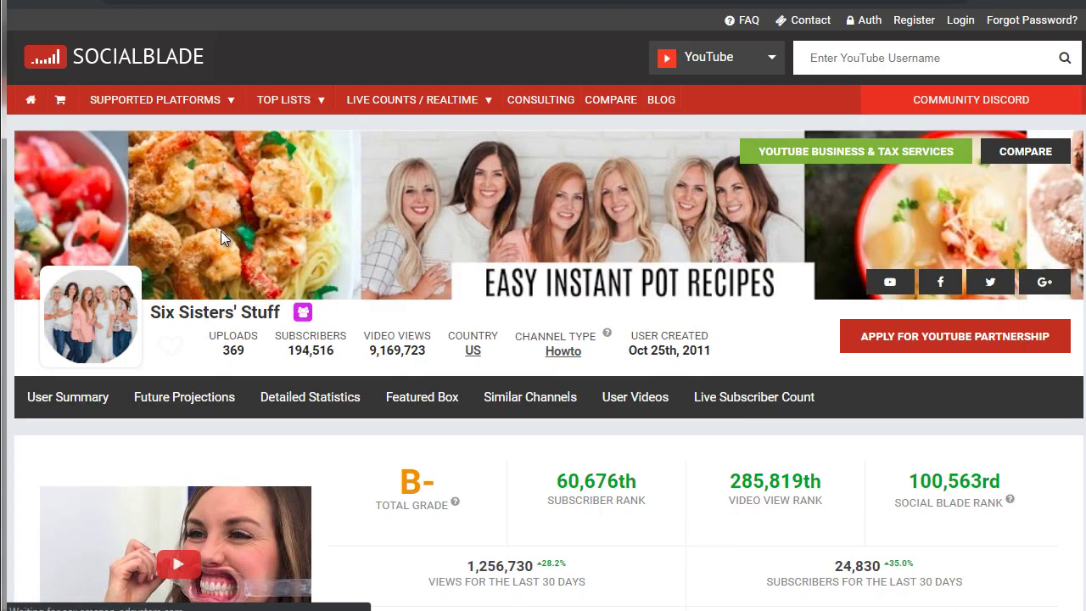
Examine the summary figures and daily subscriber and view statistics of Six Sisters' Stuff, and compare them with Naturally Brittany's summary figures.
scroll(221, 238, "down", 3)
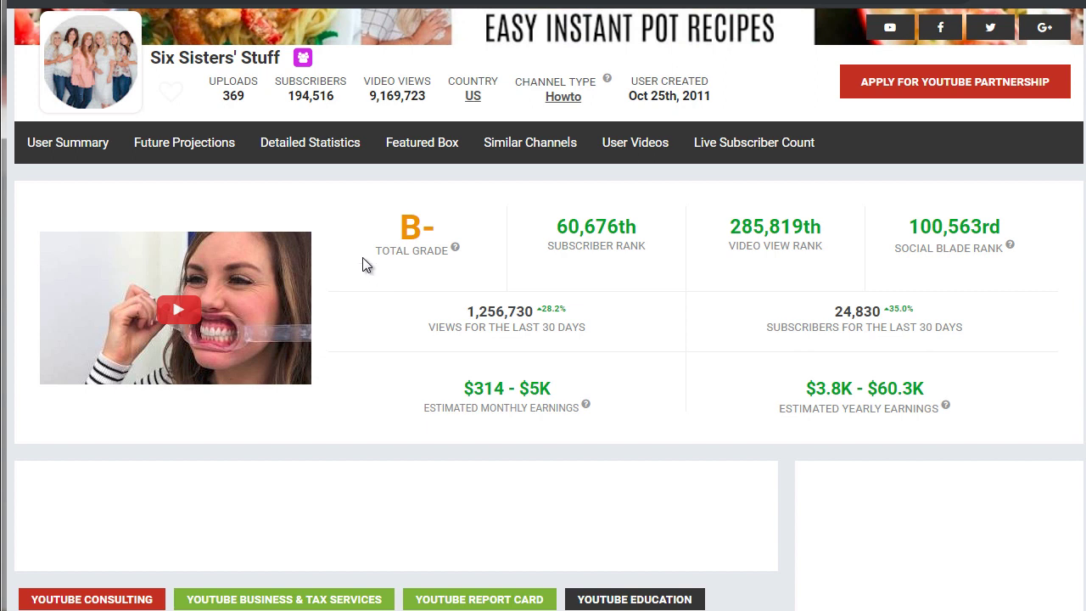
scroll(363, 257, "up", 1)
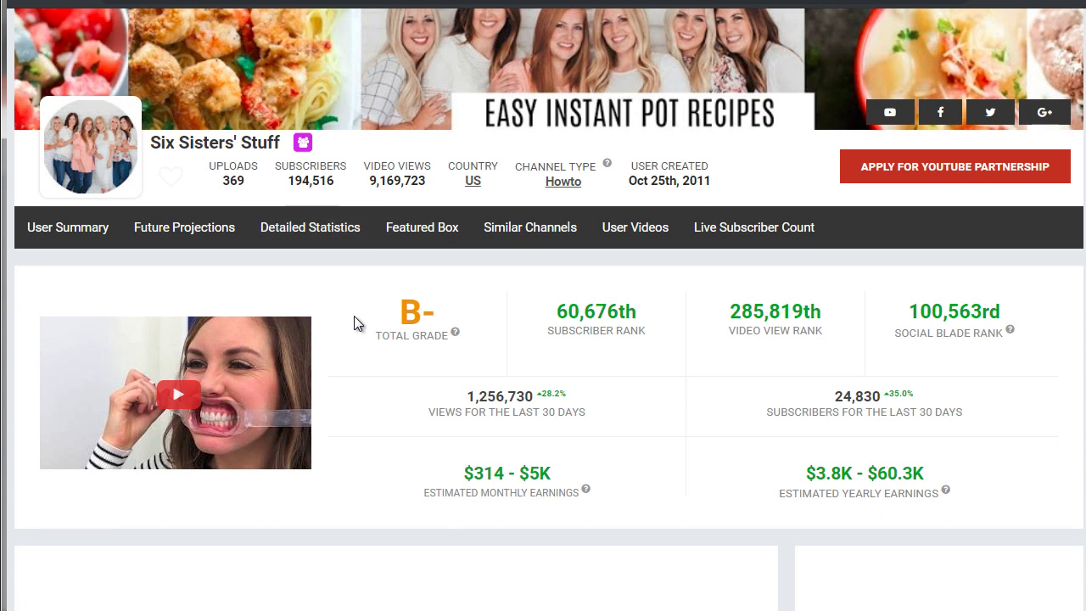
scroll(354, 316, "down", 7)
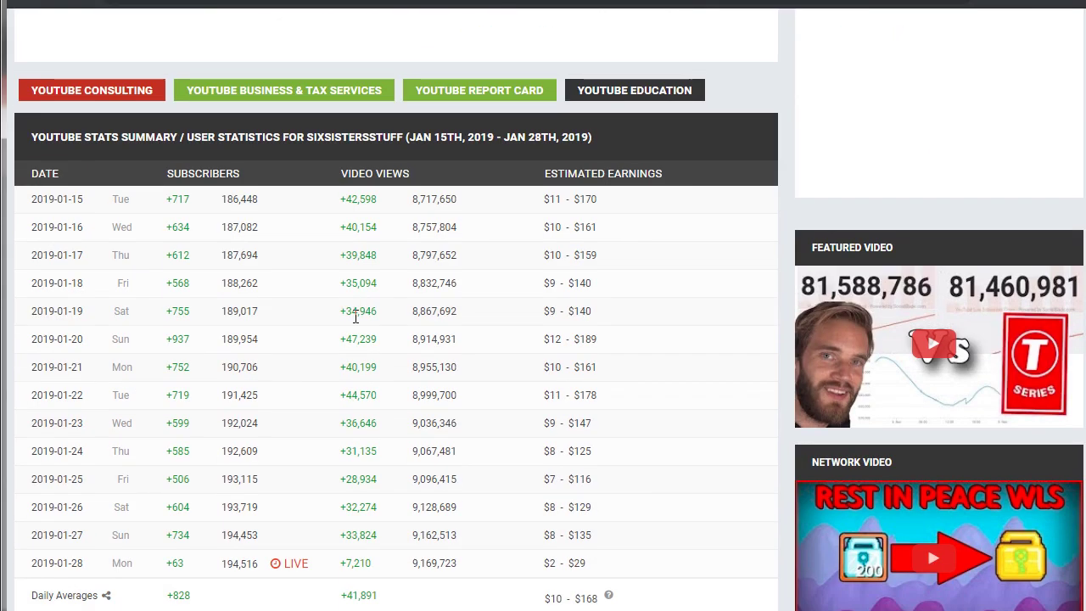
scroll(355, 315, "down", 1)
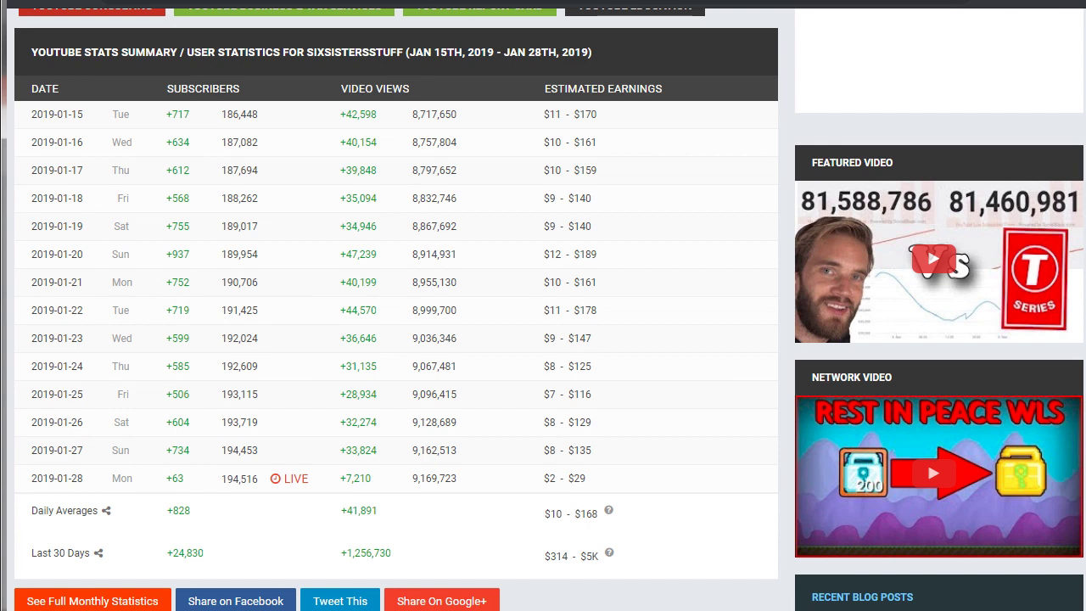
scroll(219, 194, "up", 8)
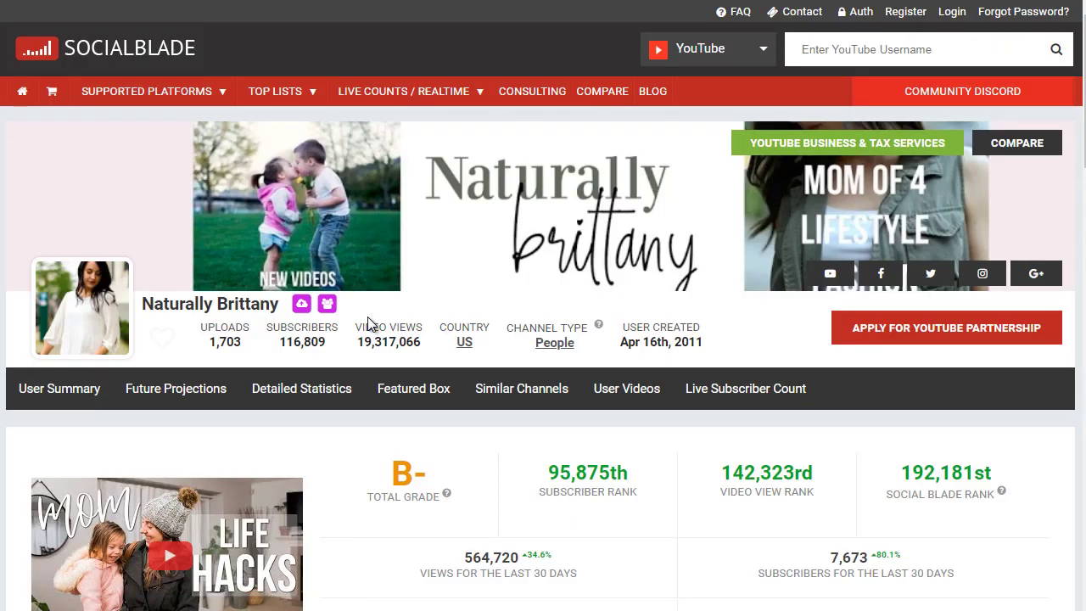
scroll(368, 322, "down", 2)
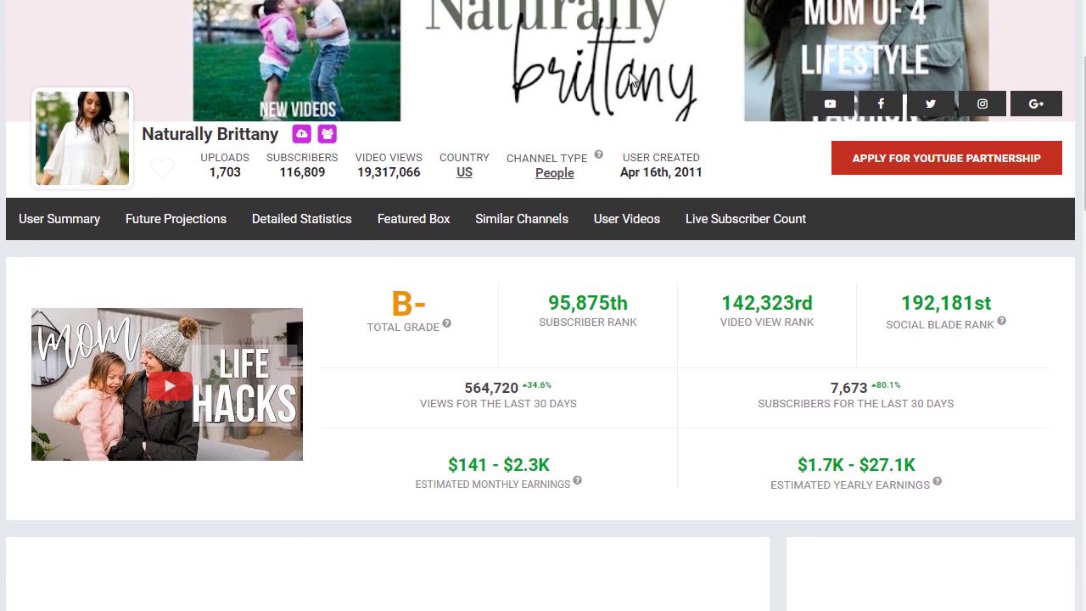